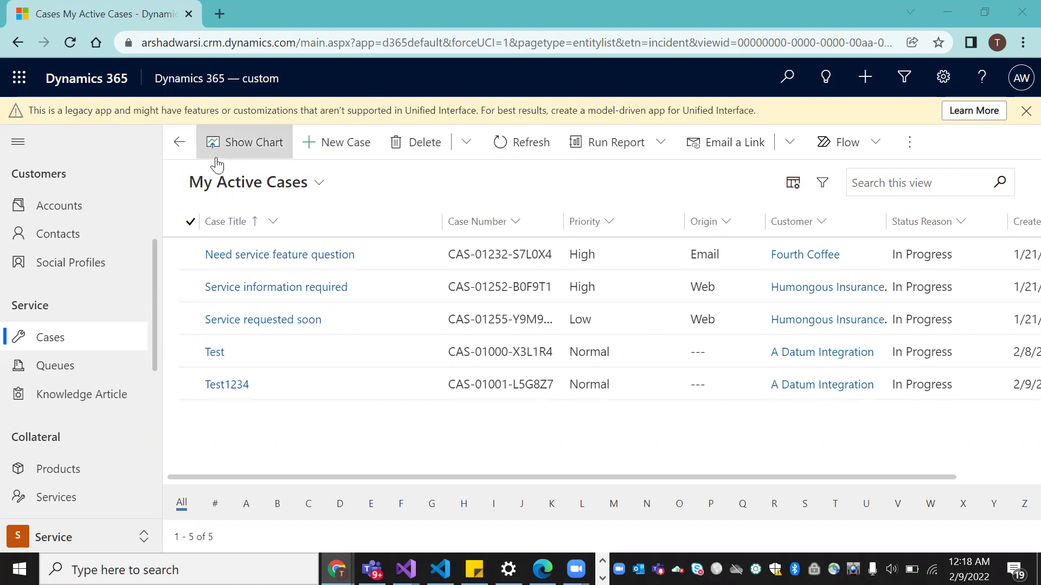
Open SharePoint in a new browser tab from the Microsoft 365 app launcher.
left_click(19, 91)
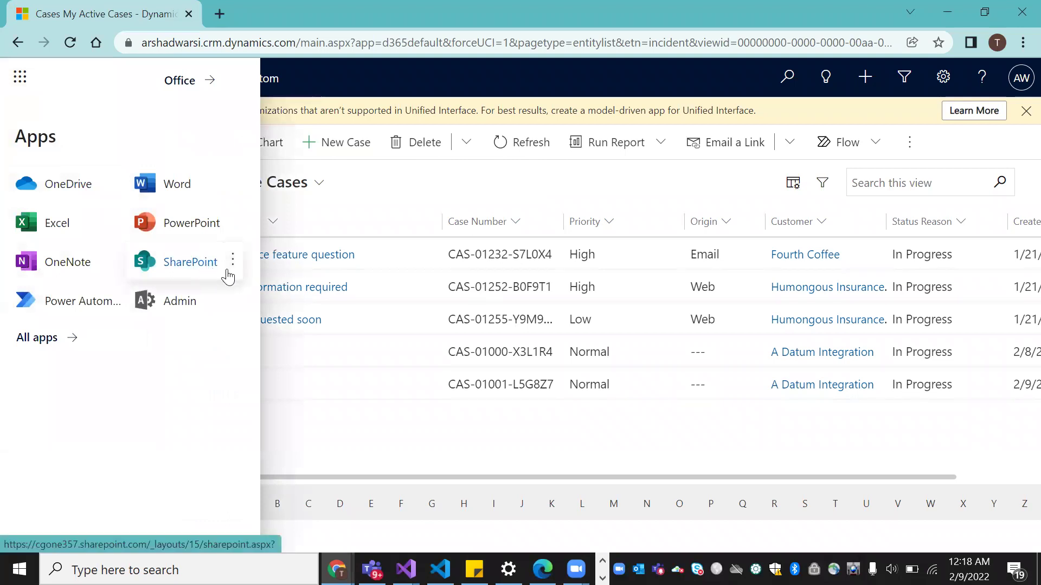
left_click(232, 262)
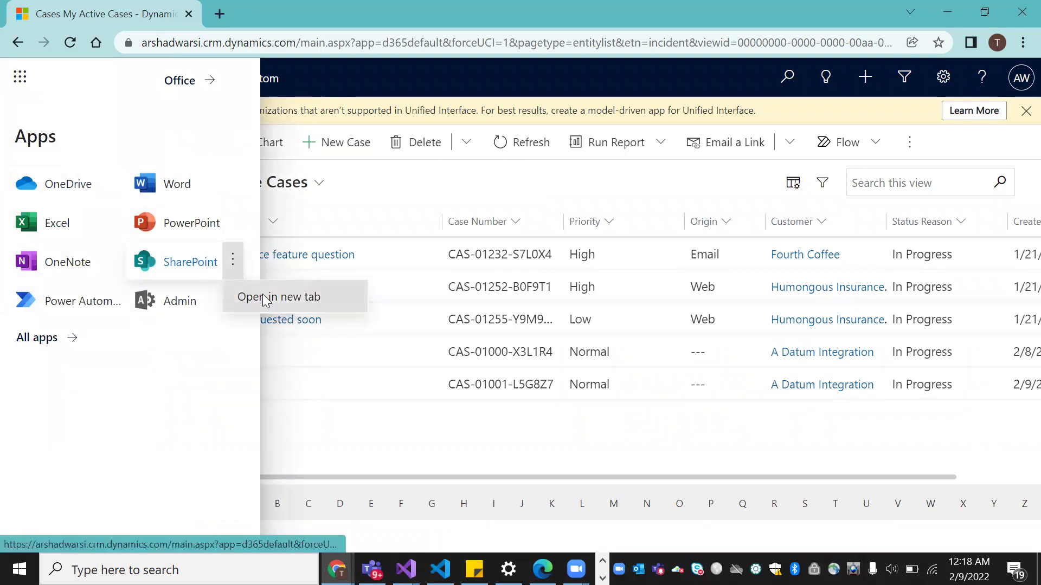
left_click(262, 298)
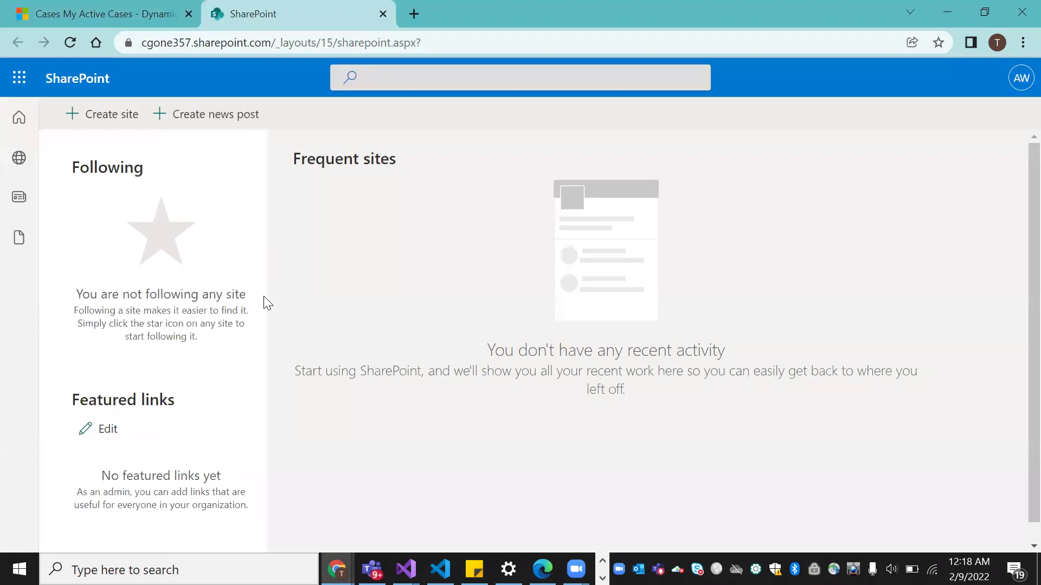
Create a SharePoint team site named 'Team Demo' and finish the setup.
left_click(99, 120)
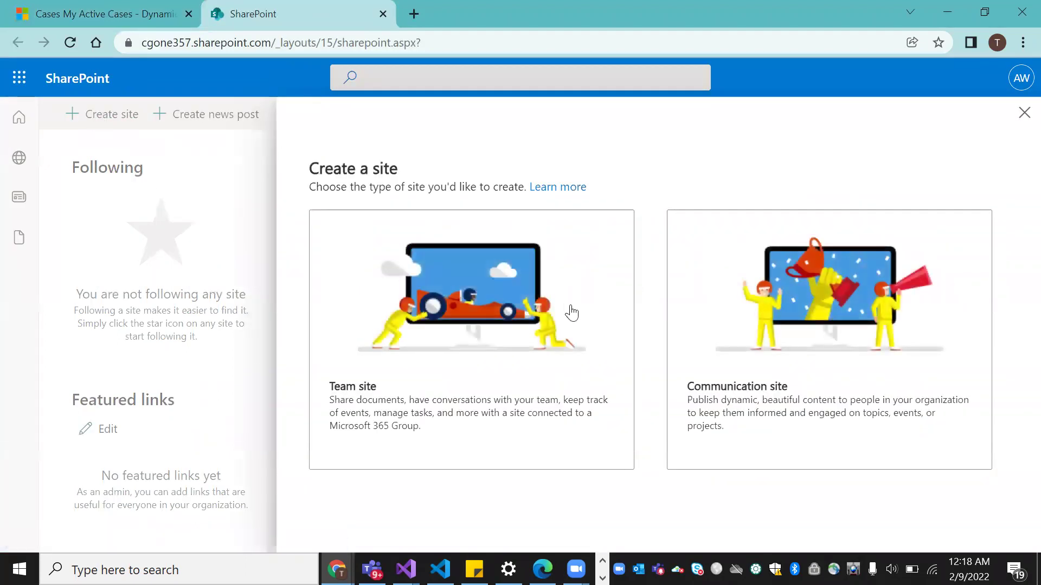
left_click(441, 359)
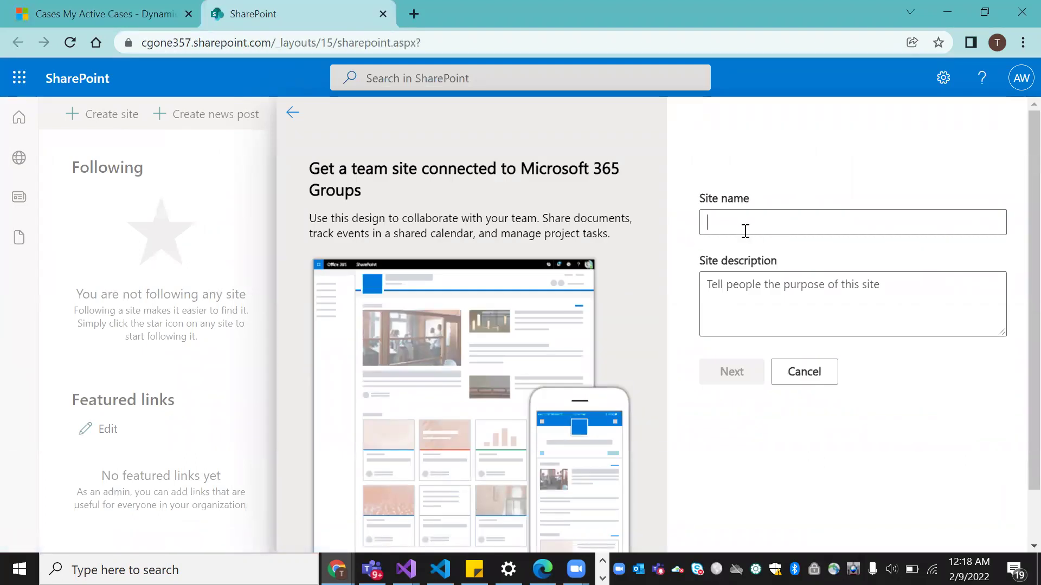
type("Team Demo")
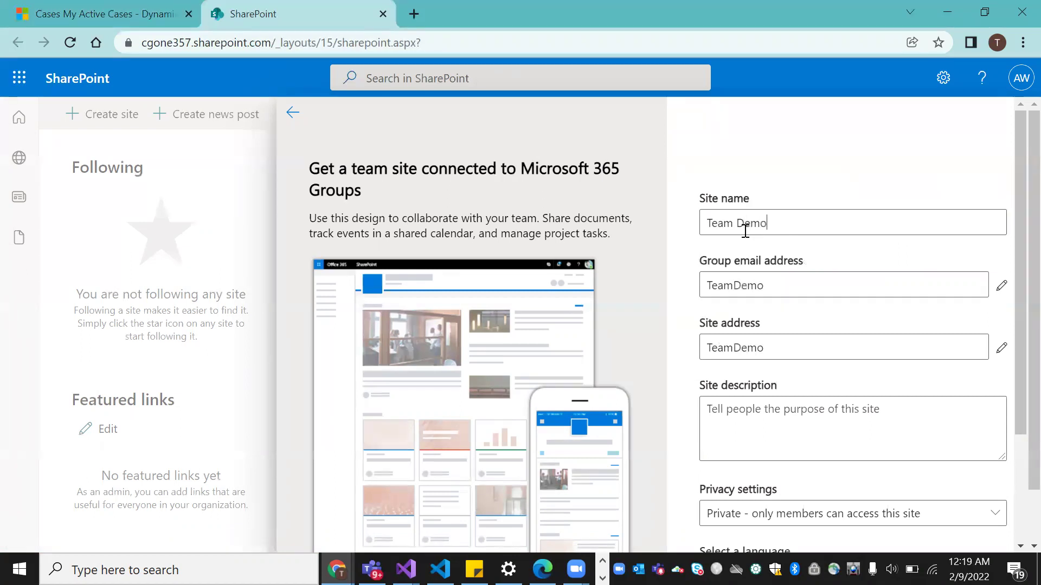
left_click_drag(1015, 286, 1018, 429)
left_click(738, 512)
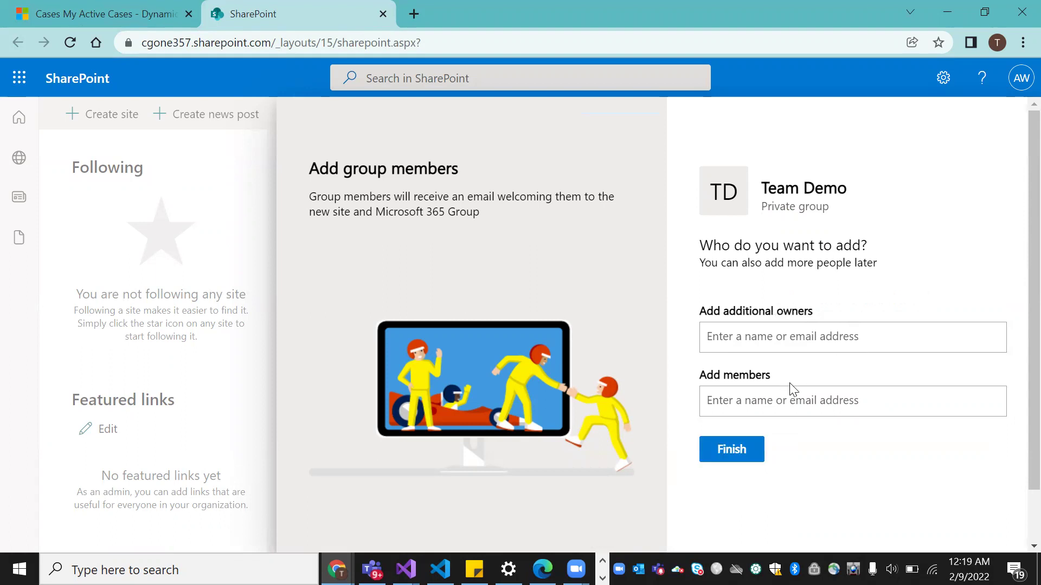
left_click(732, 449)
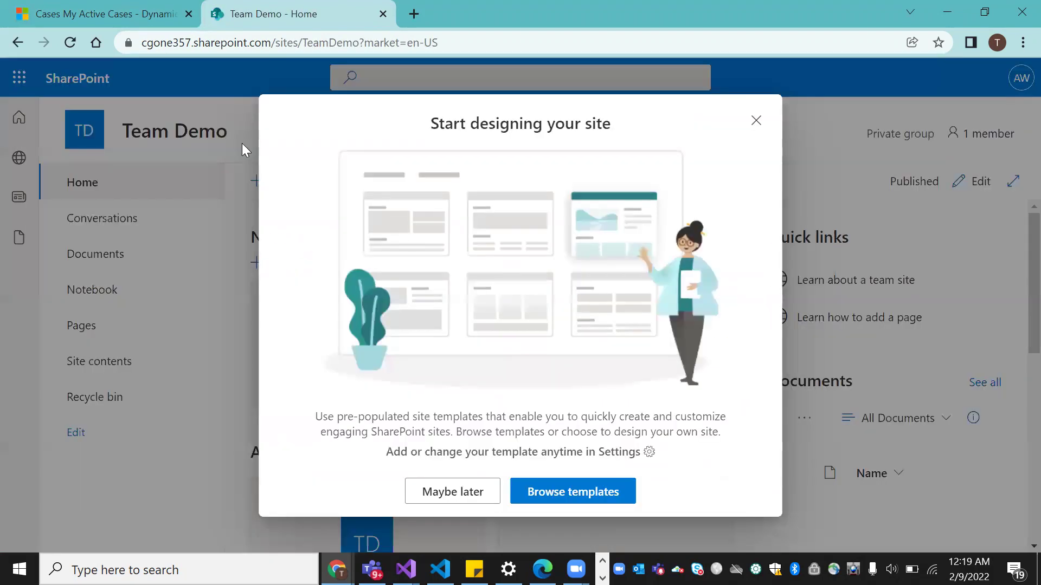
Dismiss the site design prompt and open Dynamics 365 Advanced Settings.
left_click(755, 121)
left_click(128, 16)
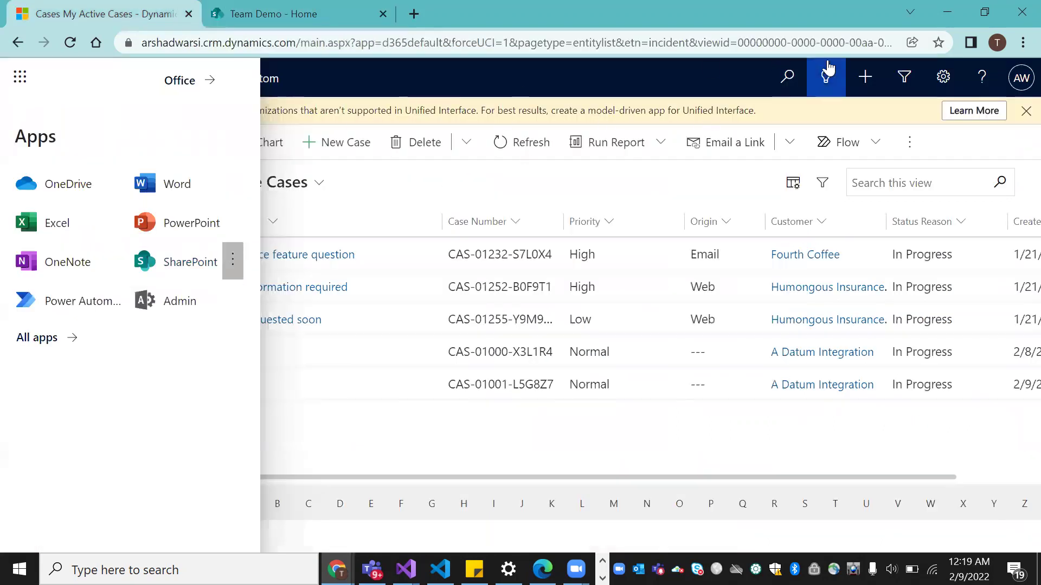
left_click(944, 76)
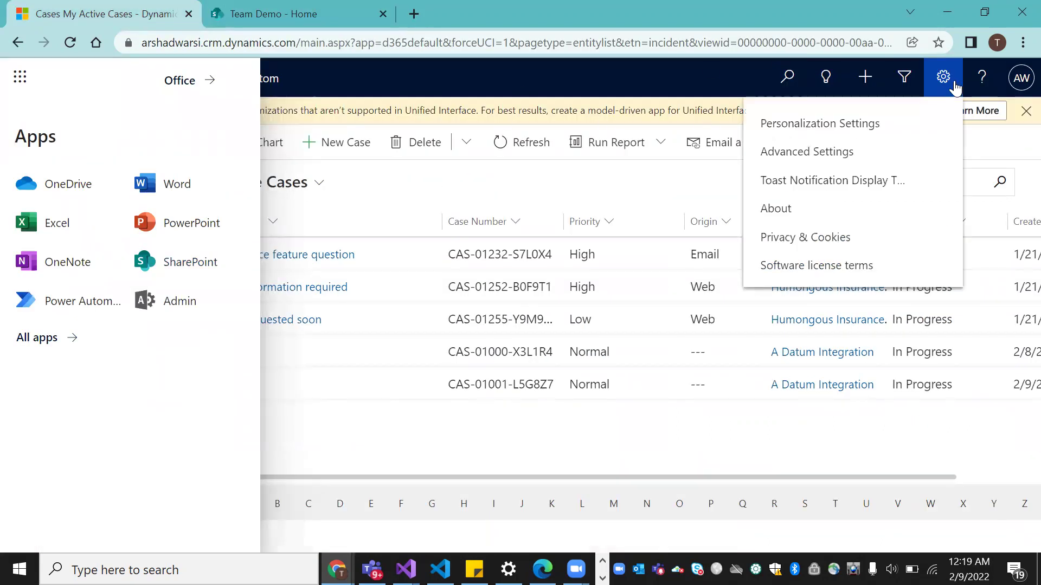
left_click(808, 153)
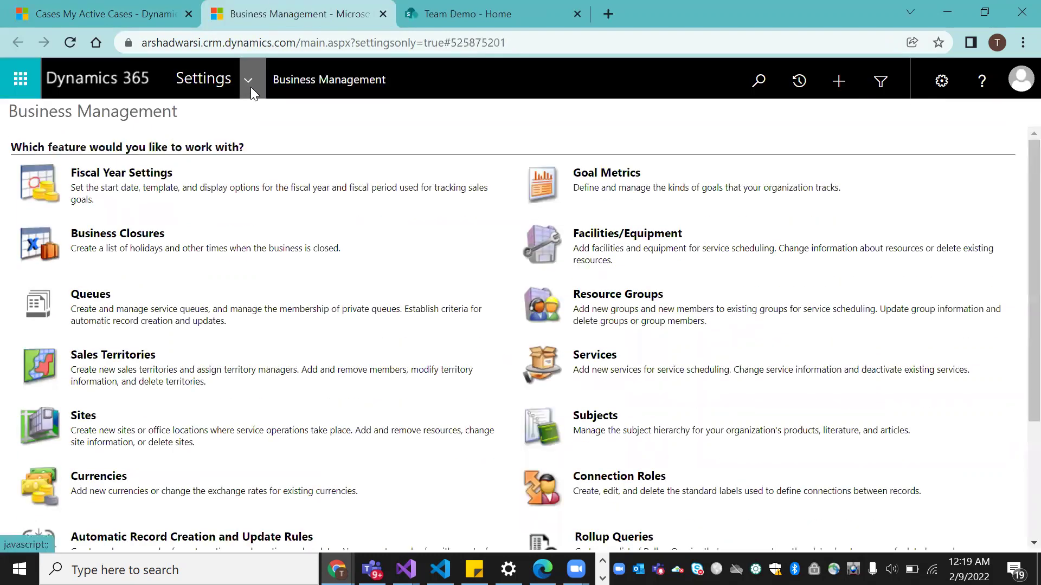
Go to Document Management and launch Configure Server-Based SharePoint Integration.
left_click(249, 83)
left_click(430, 365)
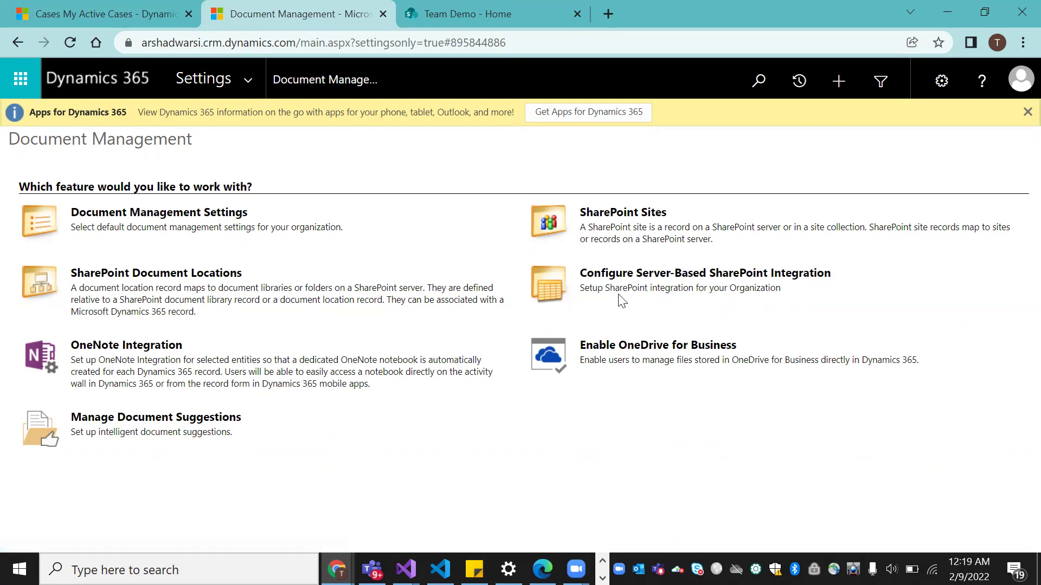
left_click(686, 278)
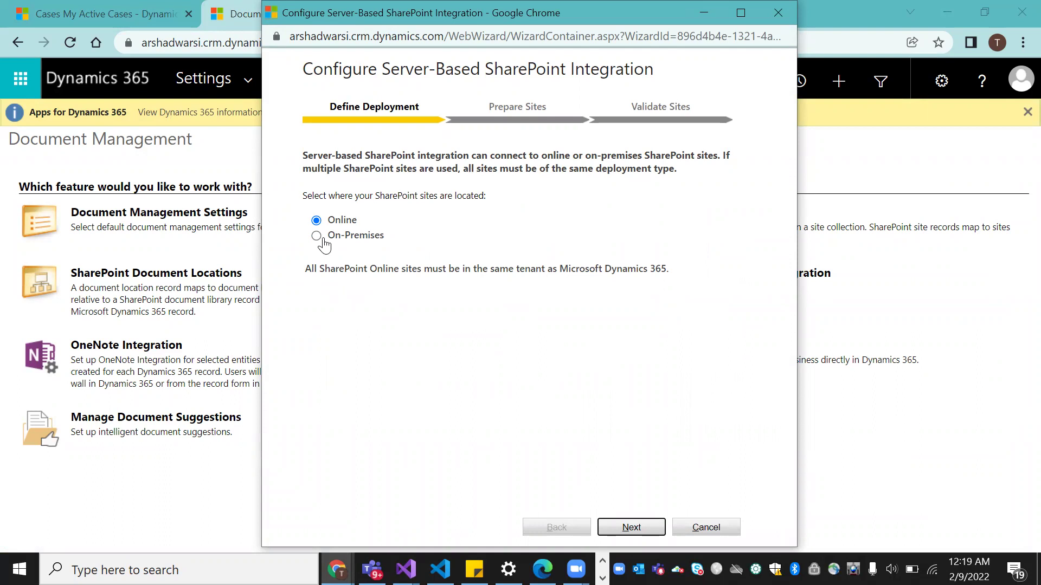
Advance the wizard with SharePoint Online to the site URL step, then switch to Team Demo.
left_click(632, 527)
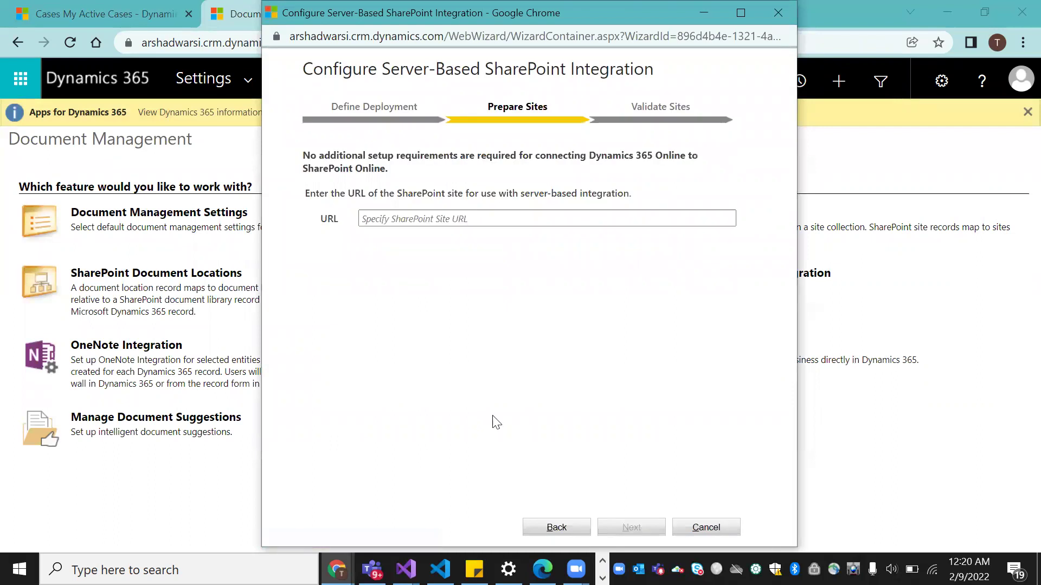
left_click(412, 214)
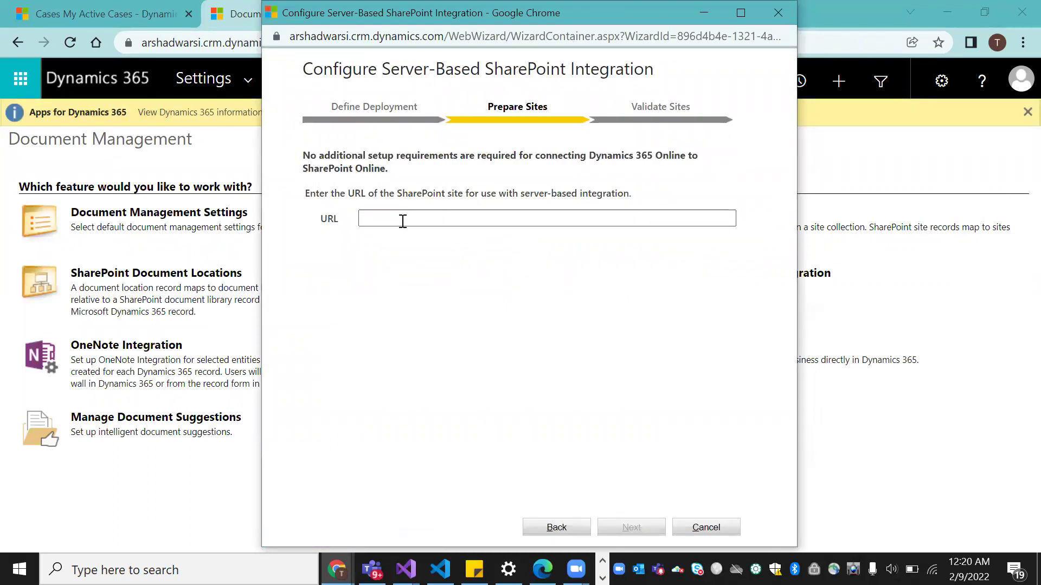
left_click(206, 475)
left_click(452, 21)
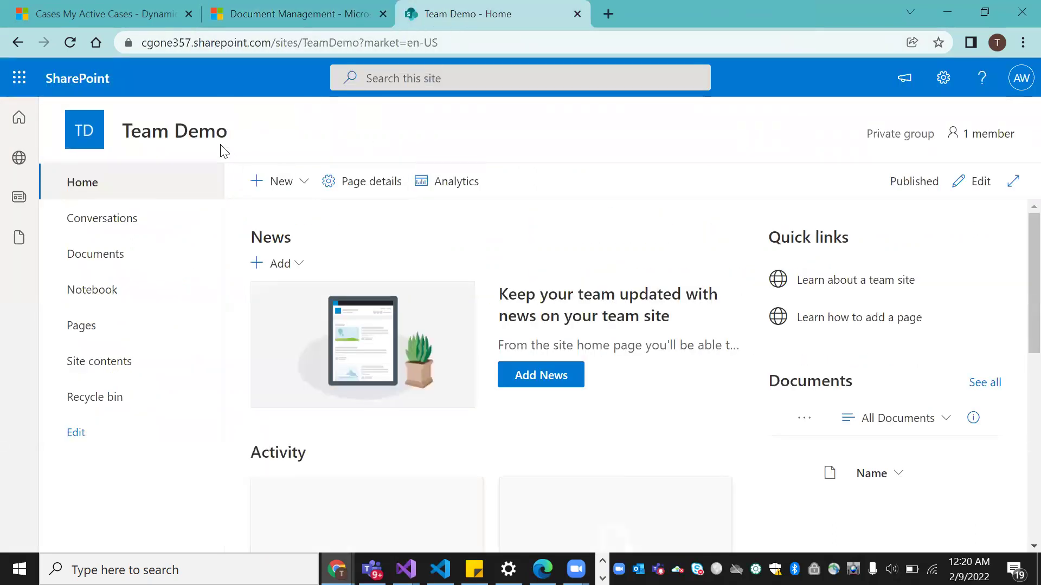
Copy the Team Demo site's full URL and return to the Document Management page.
left_click(461, 49)
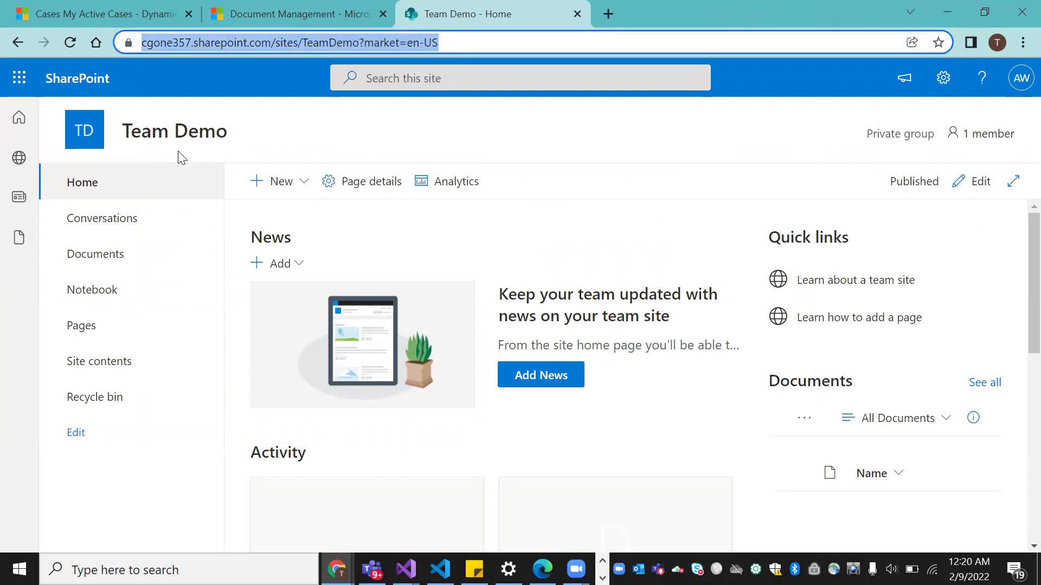
left_click(459, 43)
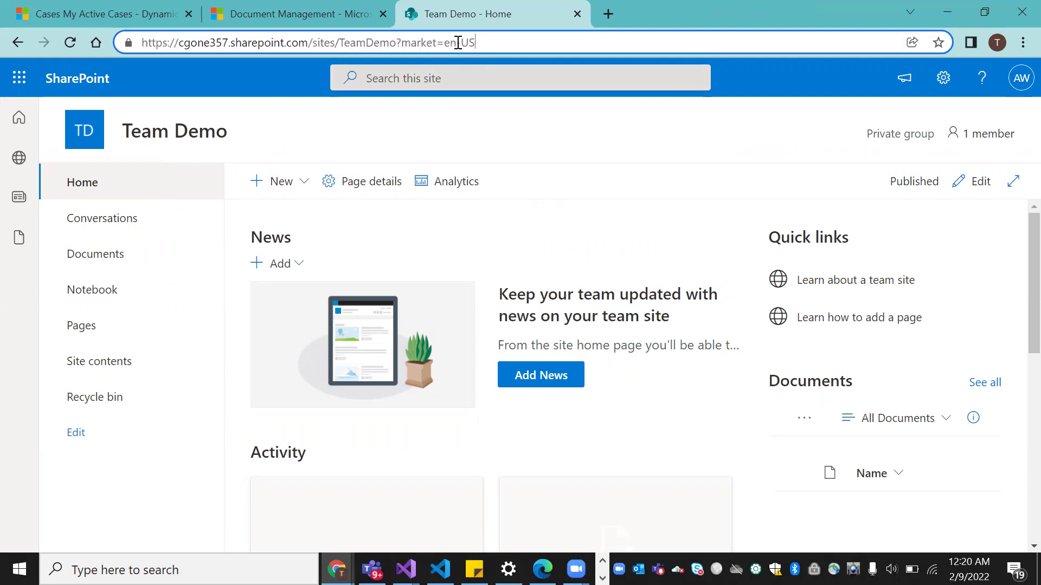
left_click_drag(491, 47, 142, 52)
key("ctrl+c")
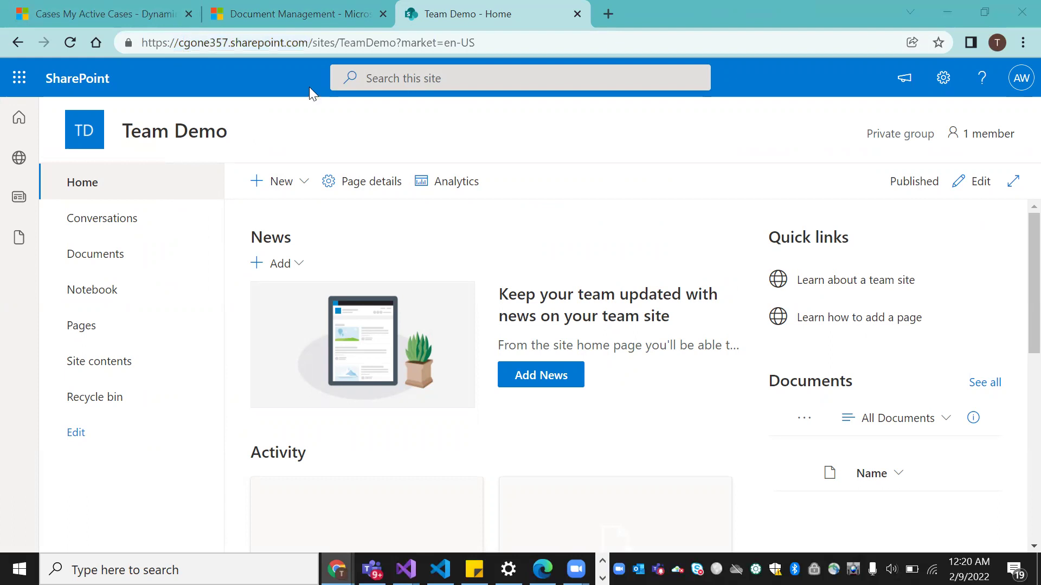
left_click(287, 26)
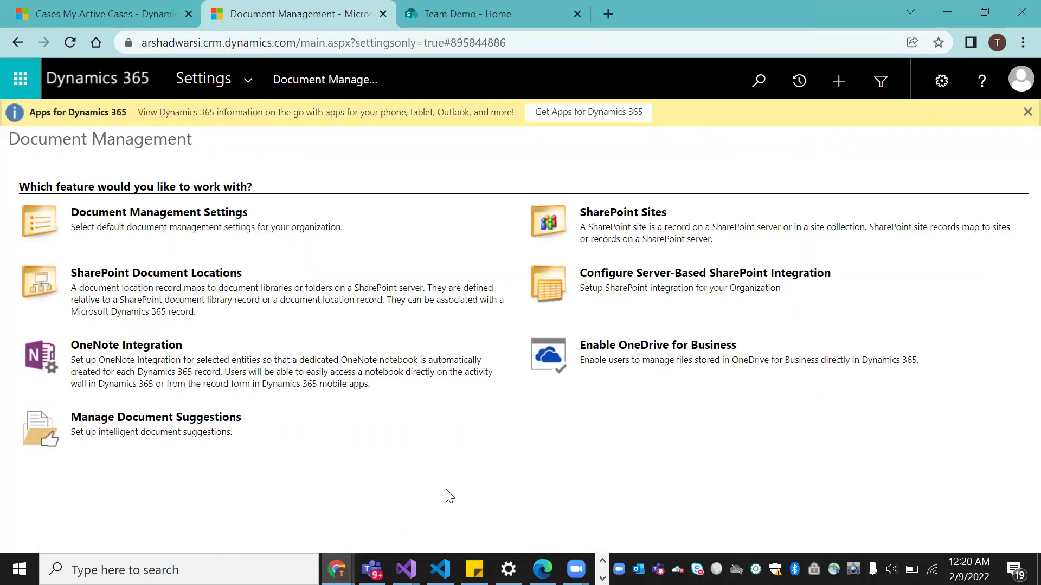
Enter the Team Demo site URL without ?market=en-US, validate it, and finish the wizard.
mouse_move(336, 570)
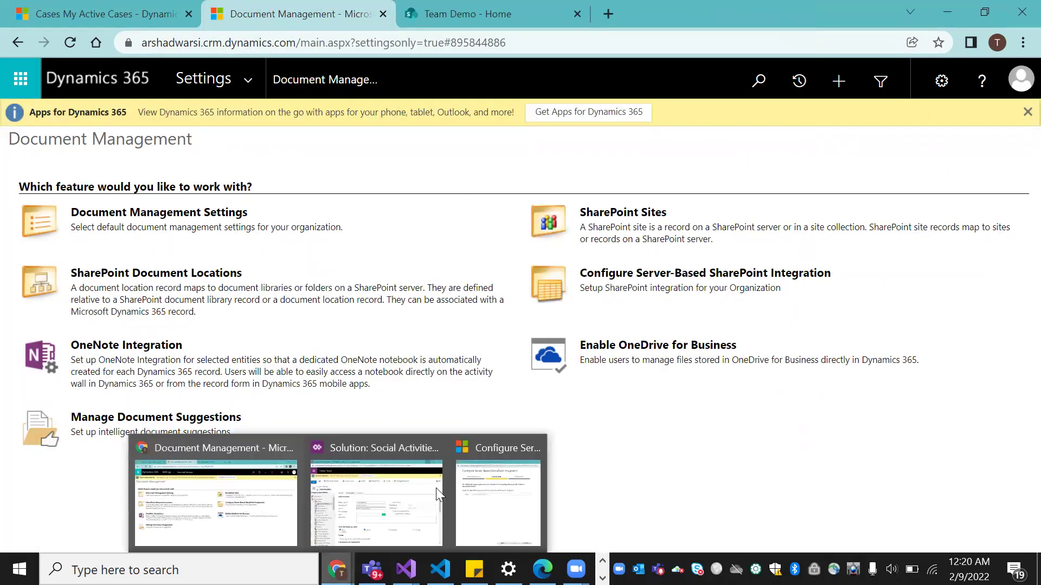
left_click(495, 514)
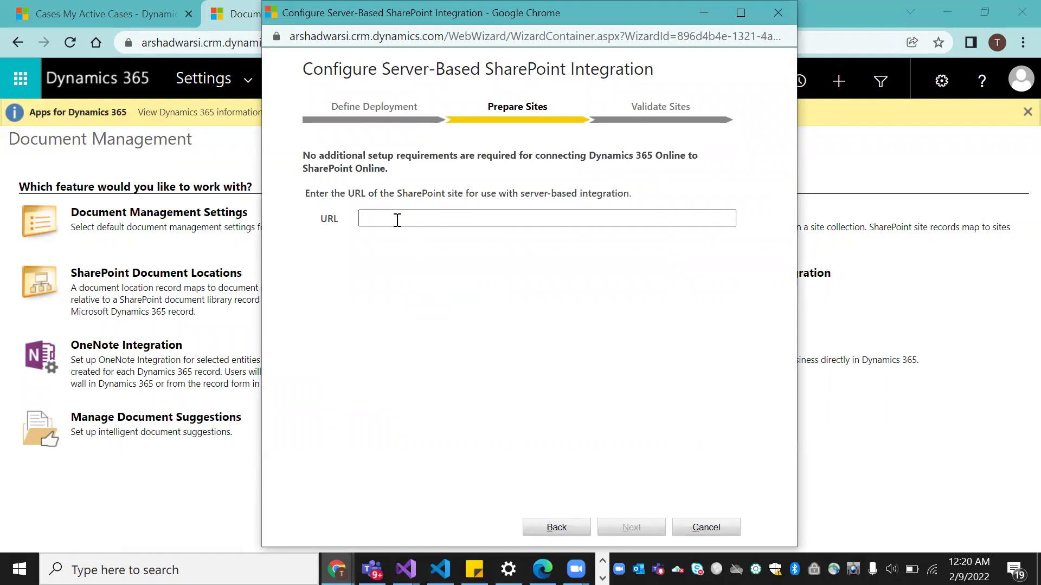
key("ctrl+v")
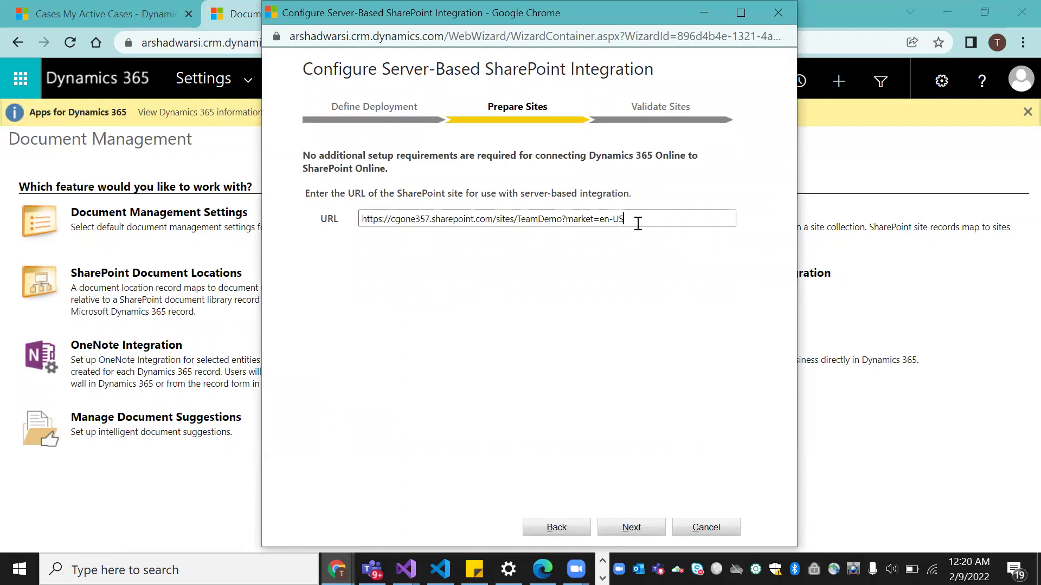
key("BackSpace")
key("BackSpace")
key("BackSpace")
key("BackSpace")
key("BackSpace")
key("BackSpace")
key("BackSpace")
key("BackSpace")
key("BackSpace")
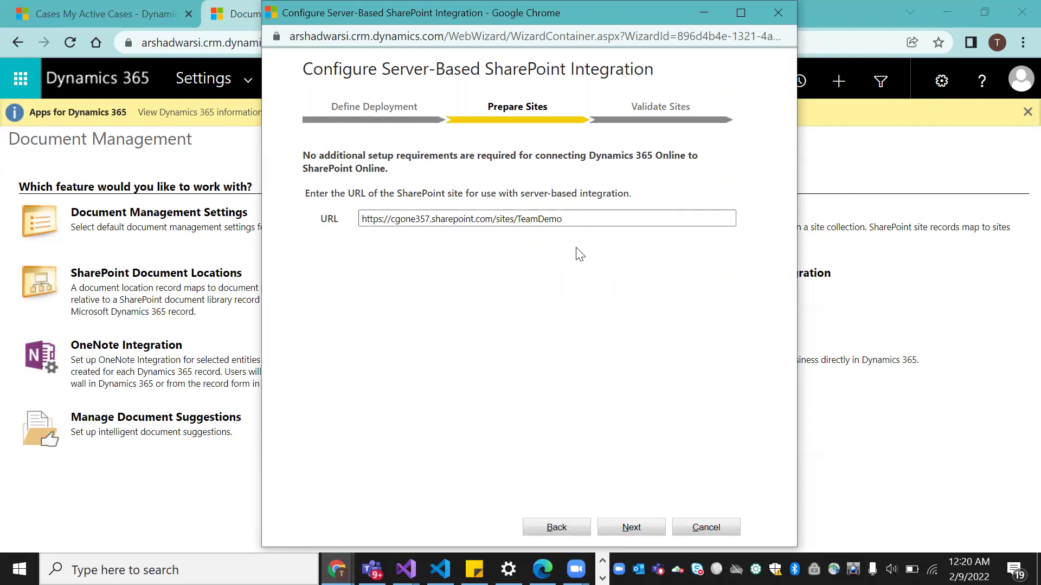
left_click(635, 525)
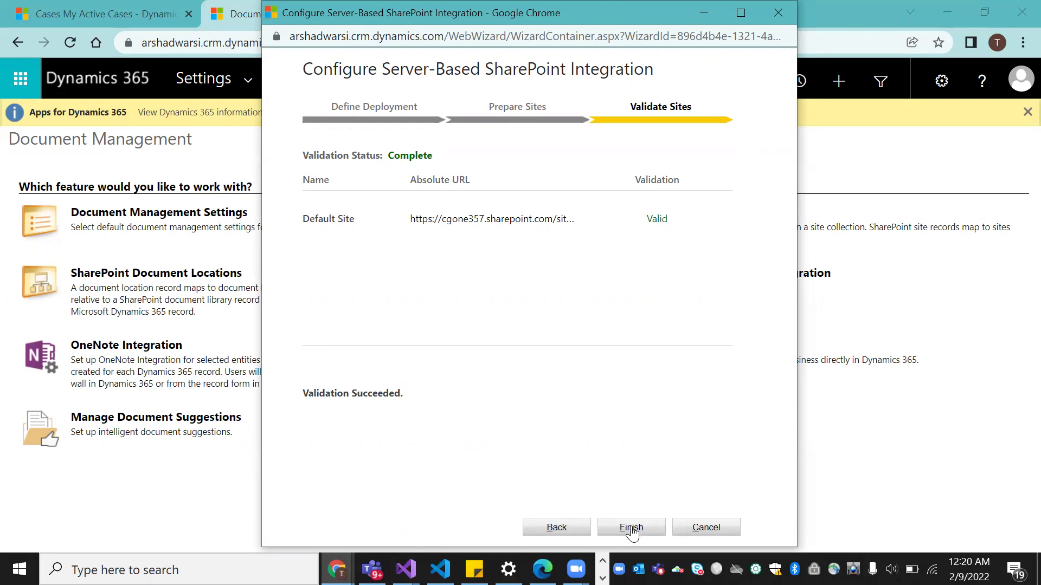
left_click(626, 528)
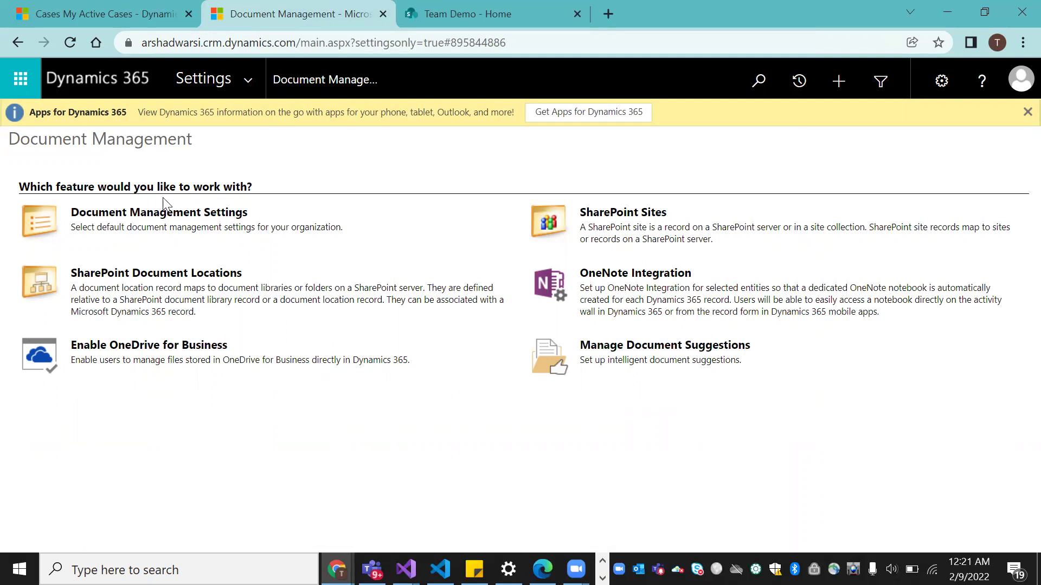
In Document Management Settings, enable document management for the Case entity.
left_click(153, 218)
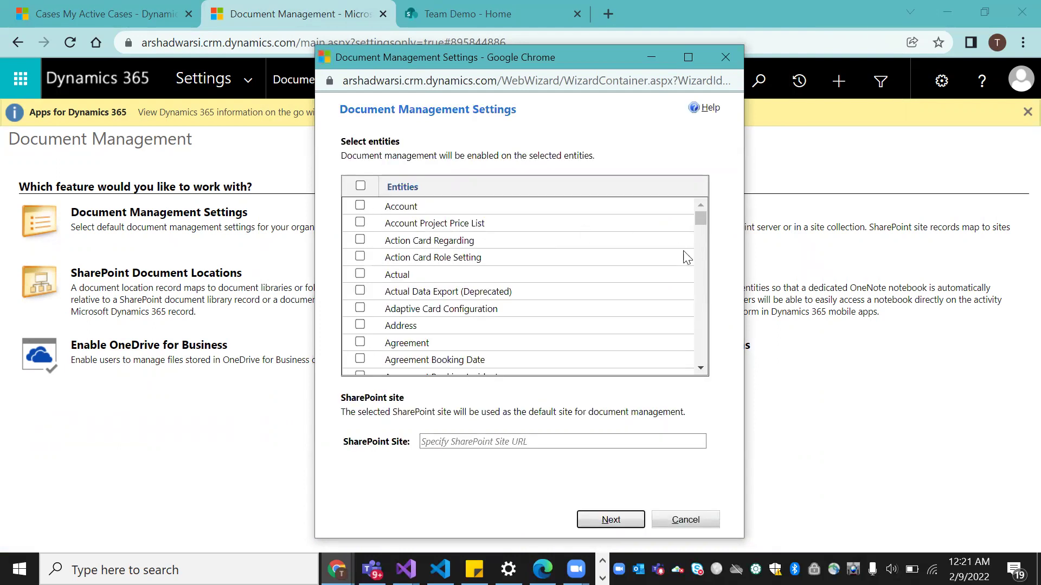
key("ctrl+f")
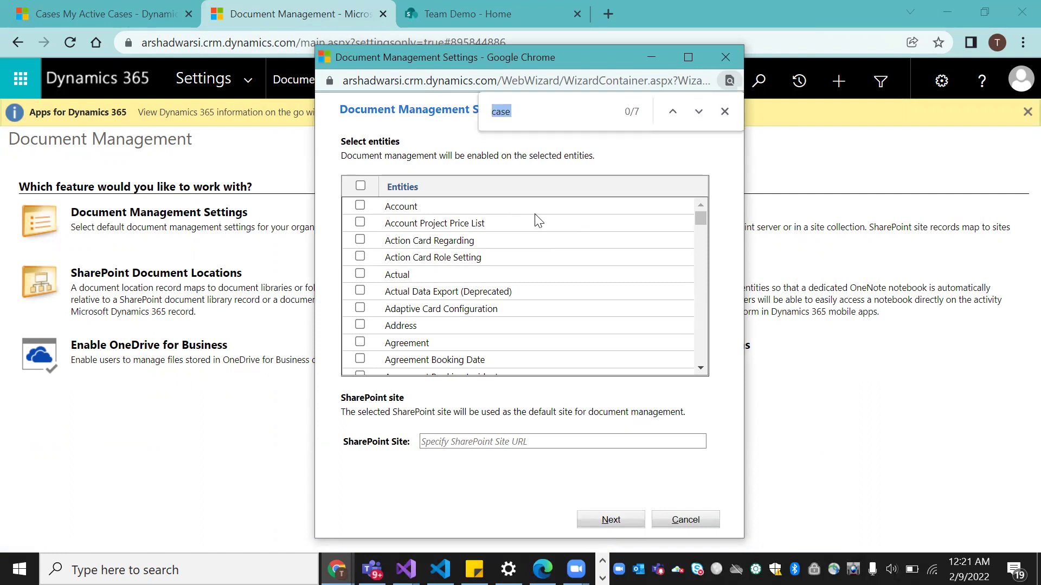
left_click(699, 110)
left_click(360, 286)
left_click(360, 286)
left_click(360, 285)
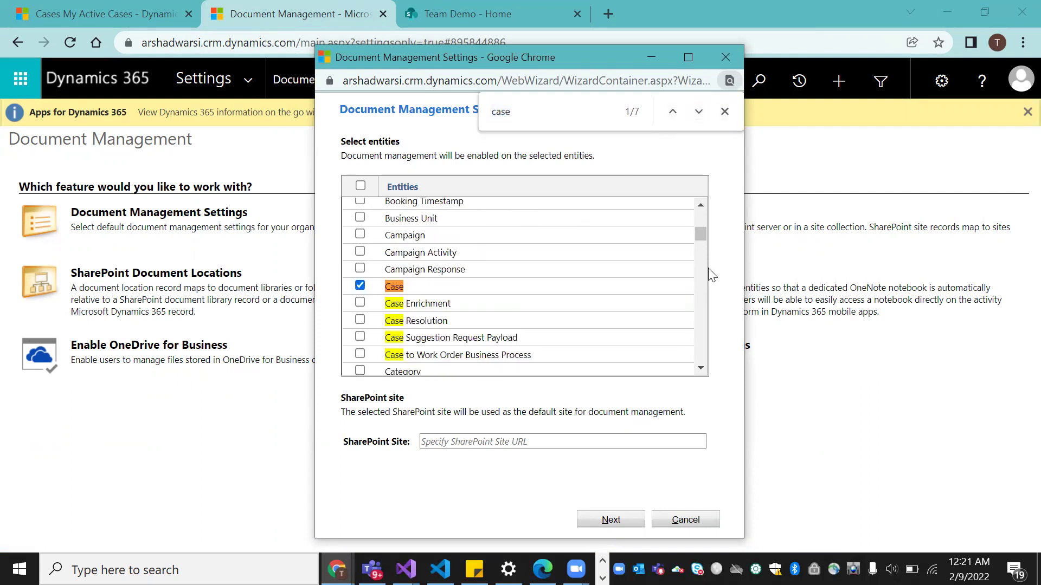
left_click_drag(701, 234, 688, 211)
left_click(452, 442)
key("ctrl+v")
key("BackSpace")
key("BackSpace")
key("BackSpace")
key("BackSpace")
key("BackSpace")
key("BackSpace")
key("BackSpace")
key("BackSpace")
key("BackSpace")
key("BackSpace")
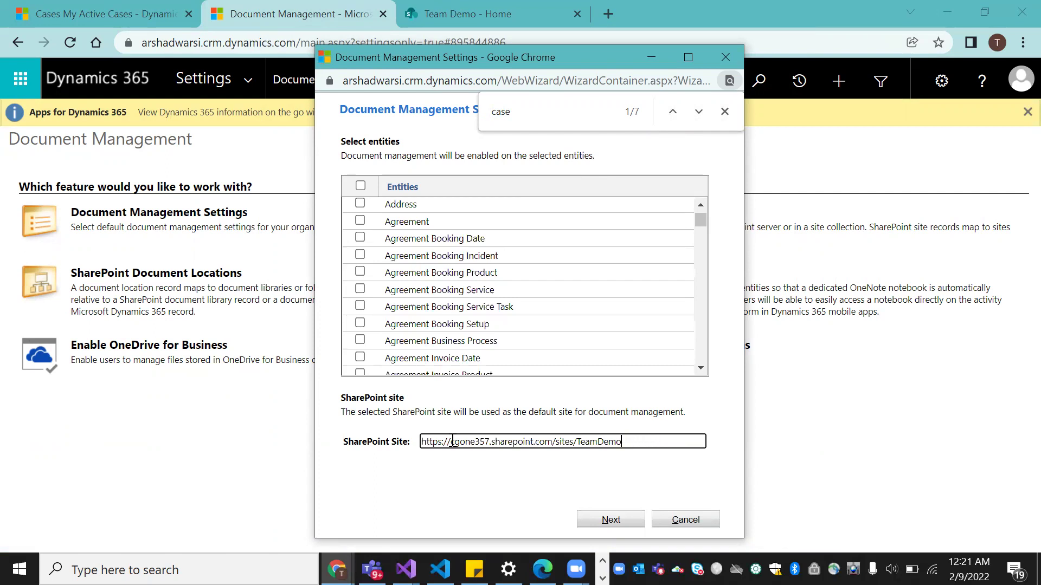
Tick Based on entity, set the parent entity back to blank, and create the libraries.
left_click(601, 522)
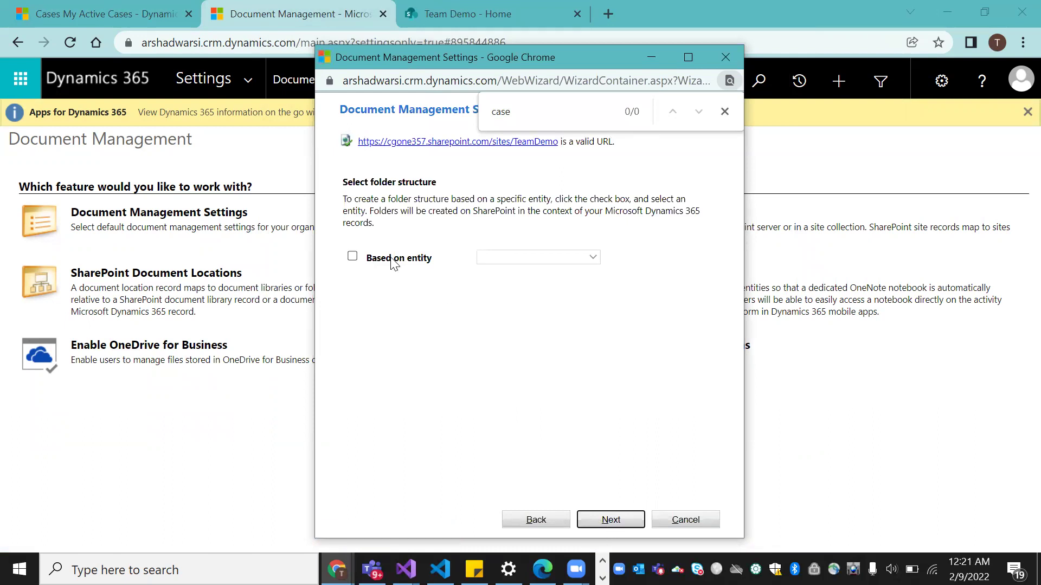
left_click(353, 257)
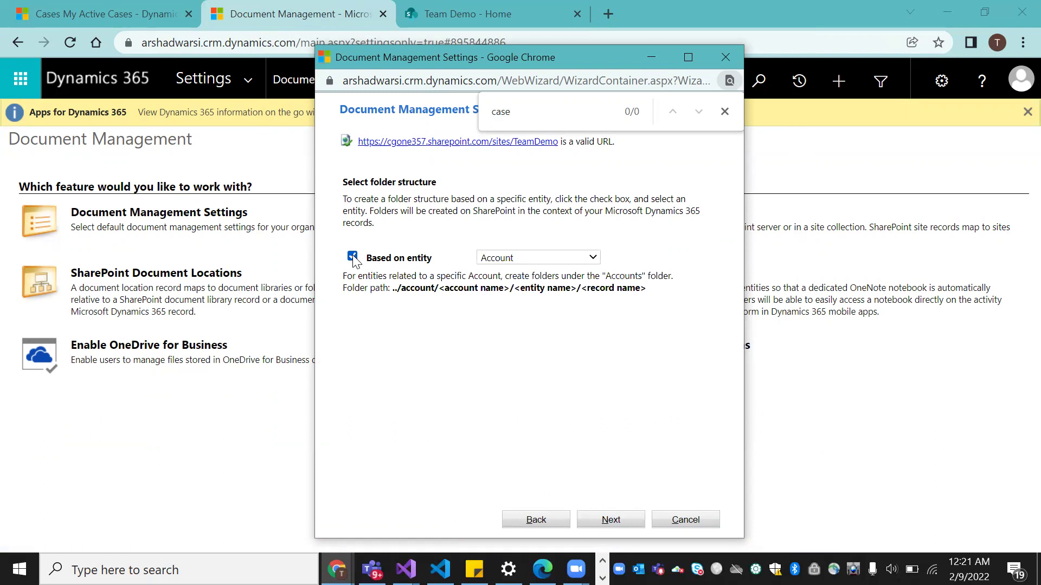
left_click(544, 262)
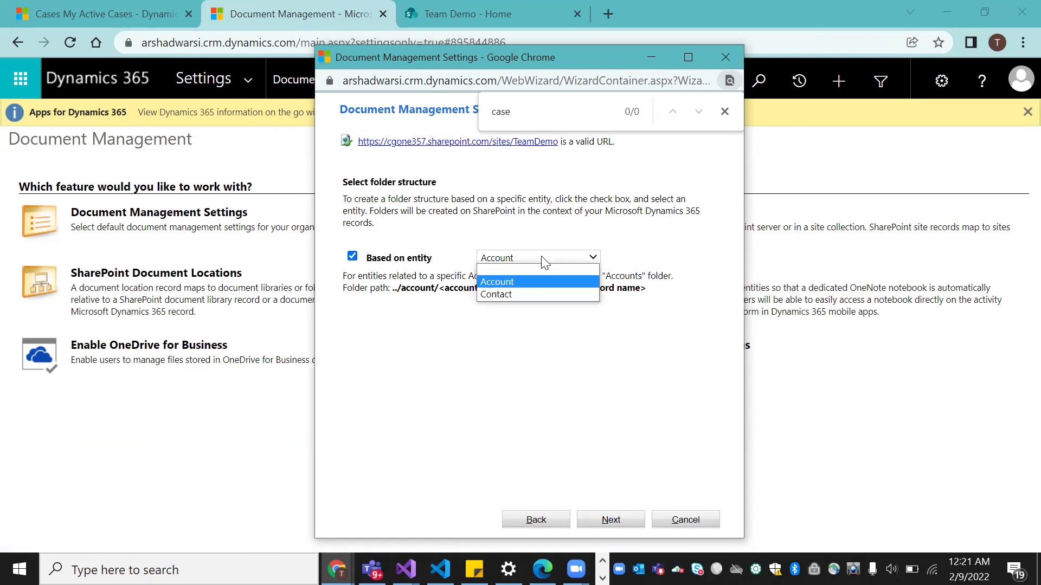
left_click(545, 263)
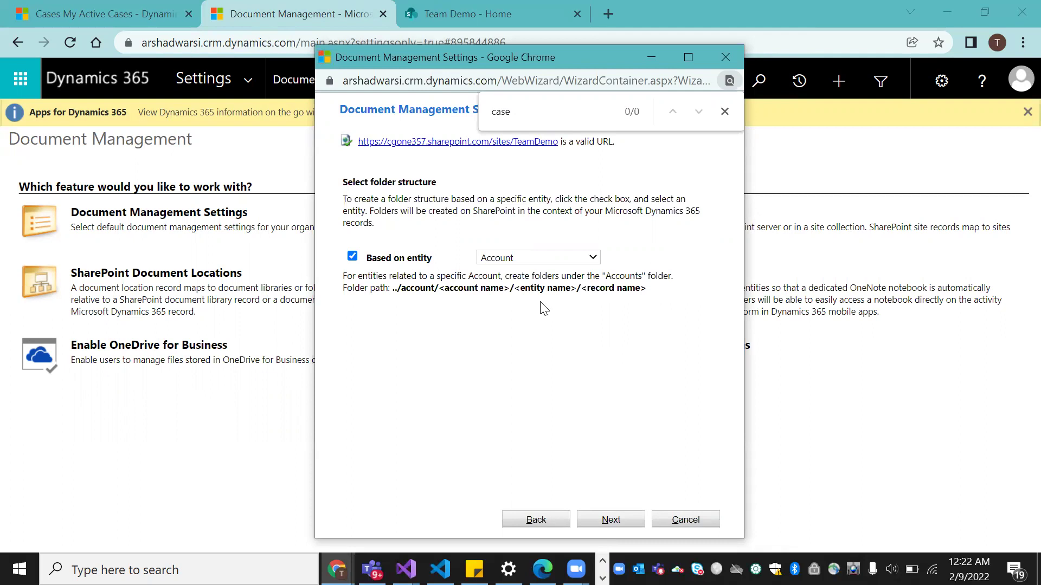
left_click(530, 258)
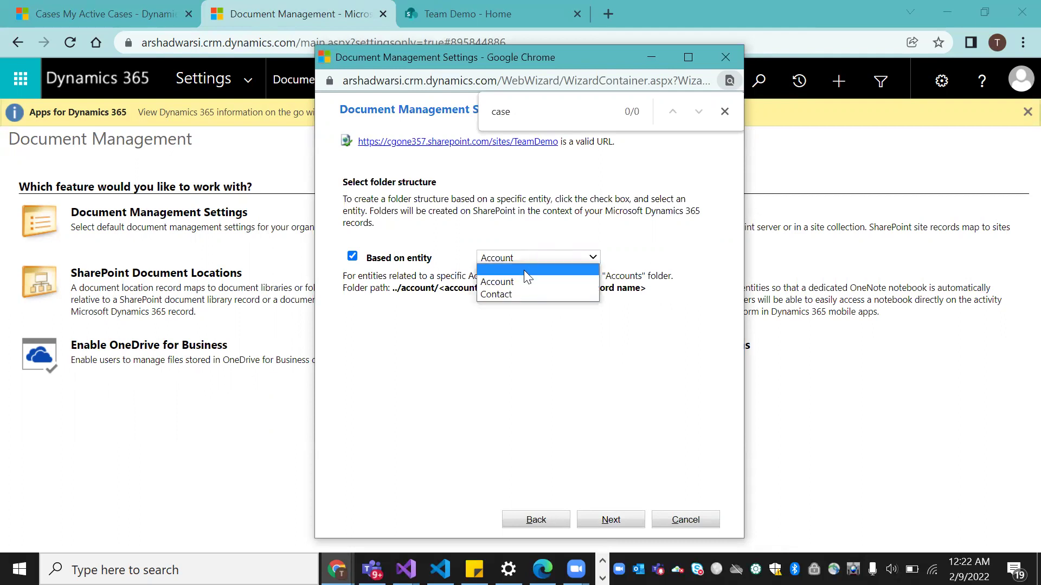
left_click(523, 270)
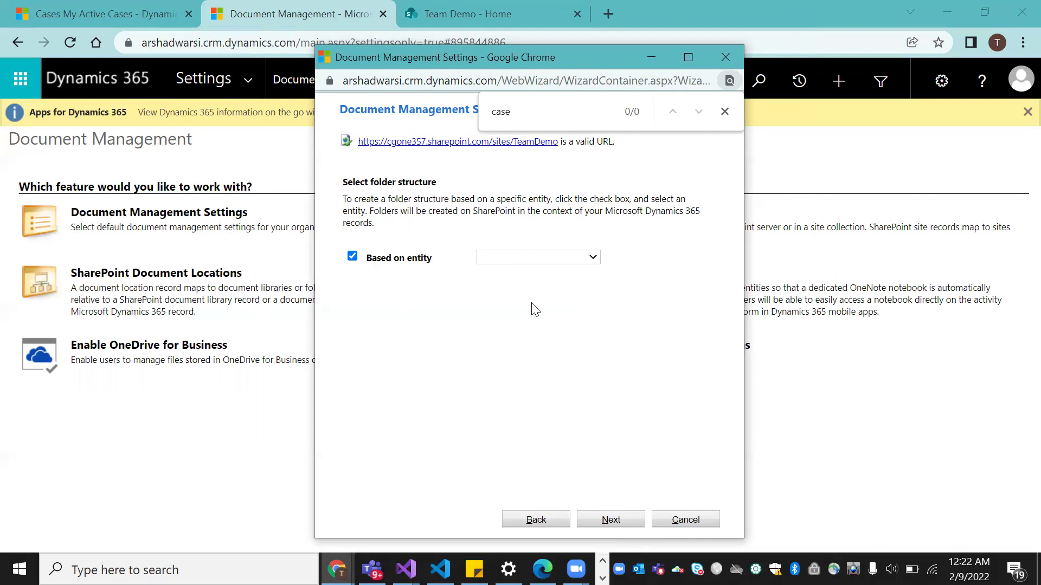
left_click(609, 522)
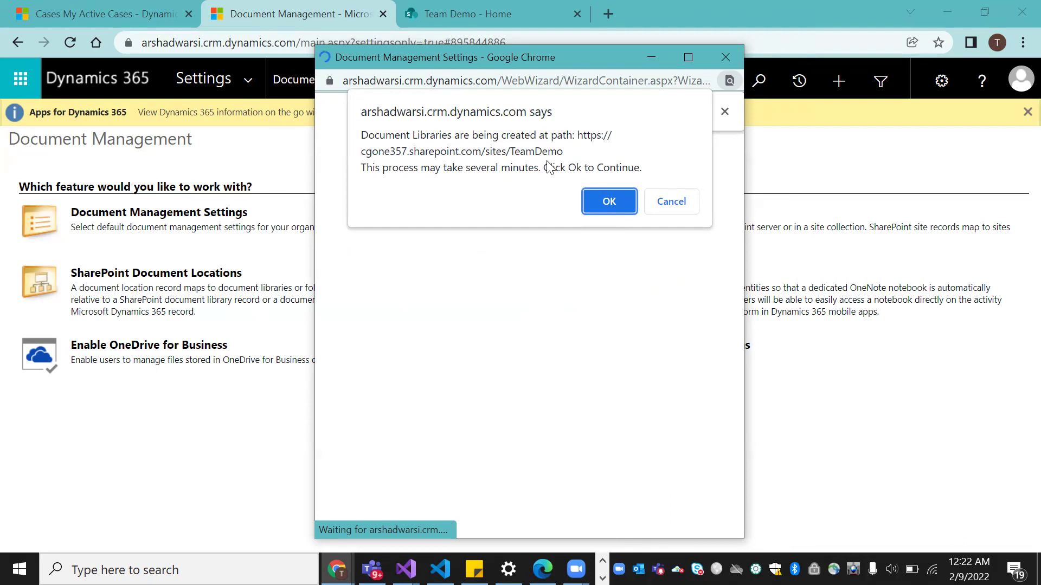
Acknowledge the library creation alert, close the find bar, and finish the settings wizard.
left_click(620, 206)
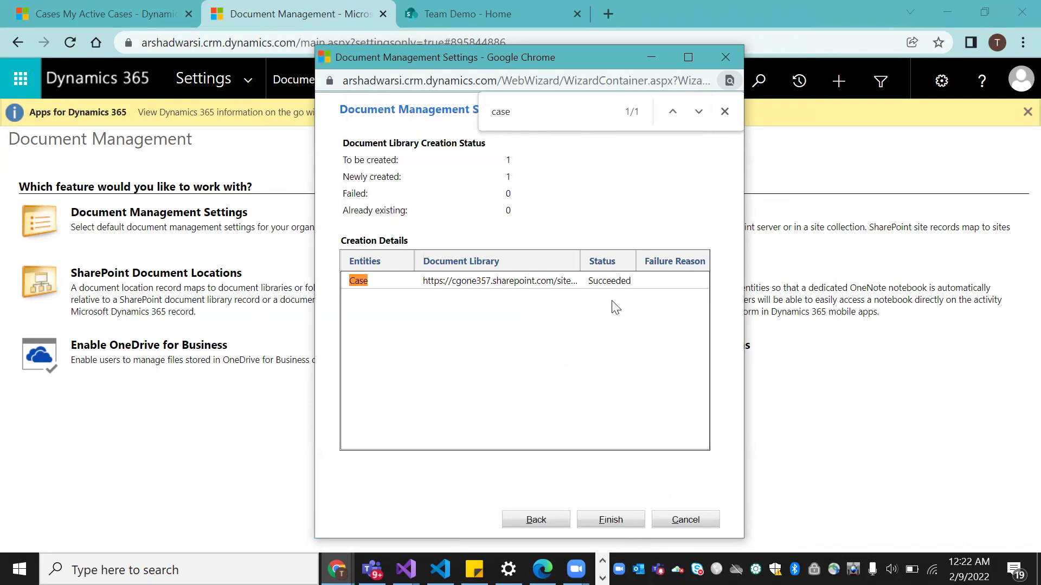
left_click(725, 111)
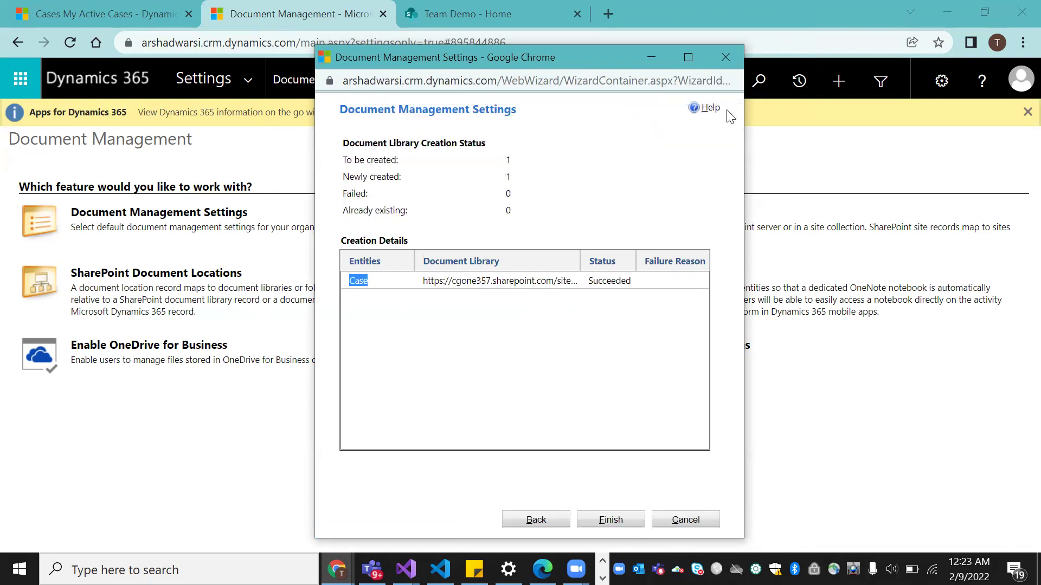
left_click(620, 522)
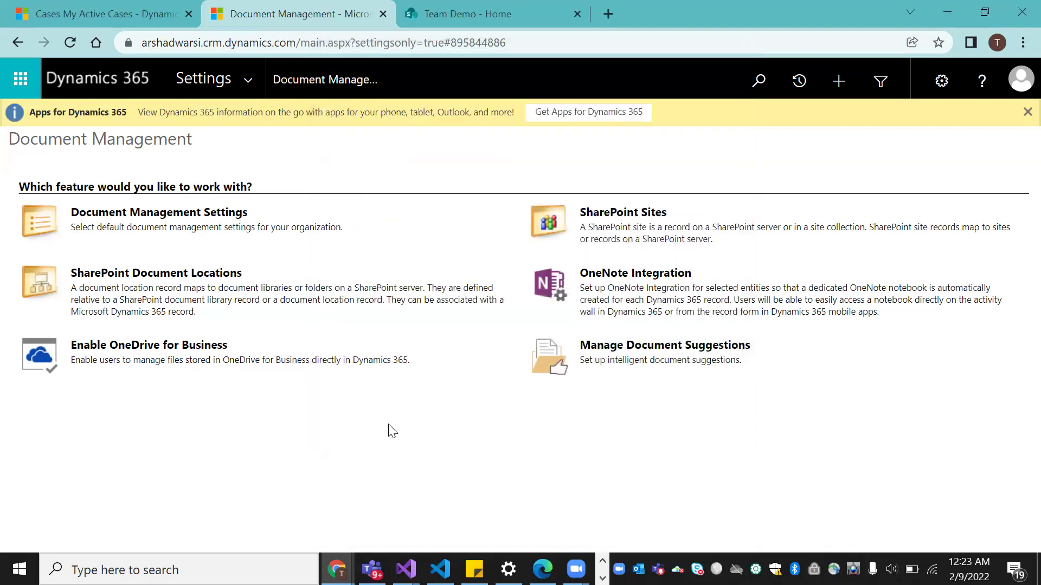
Start a new case from the Cases list and title it Test678.
left_click(112, 15)
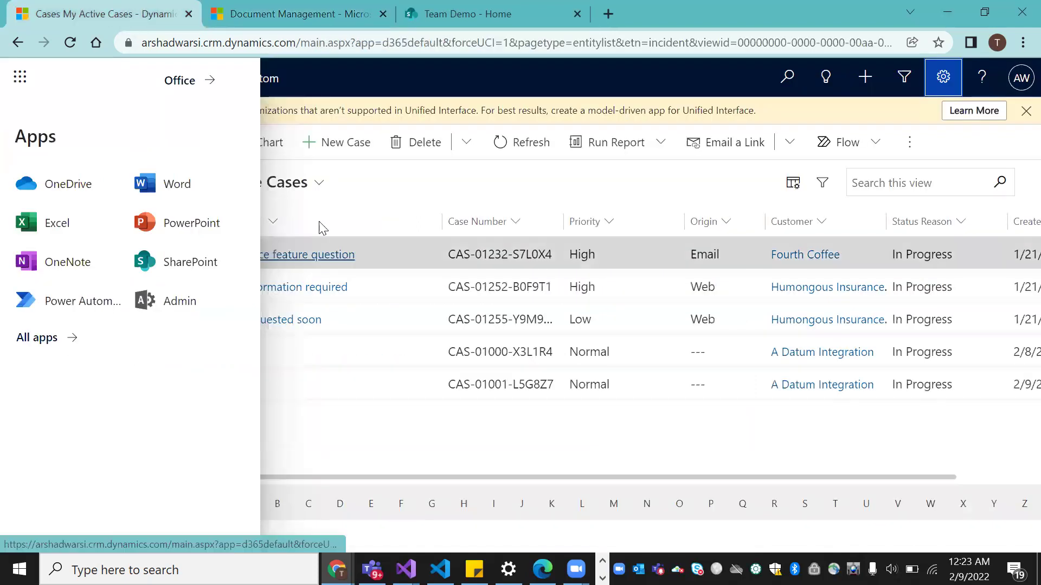
left_click(372, 191)
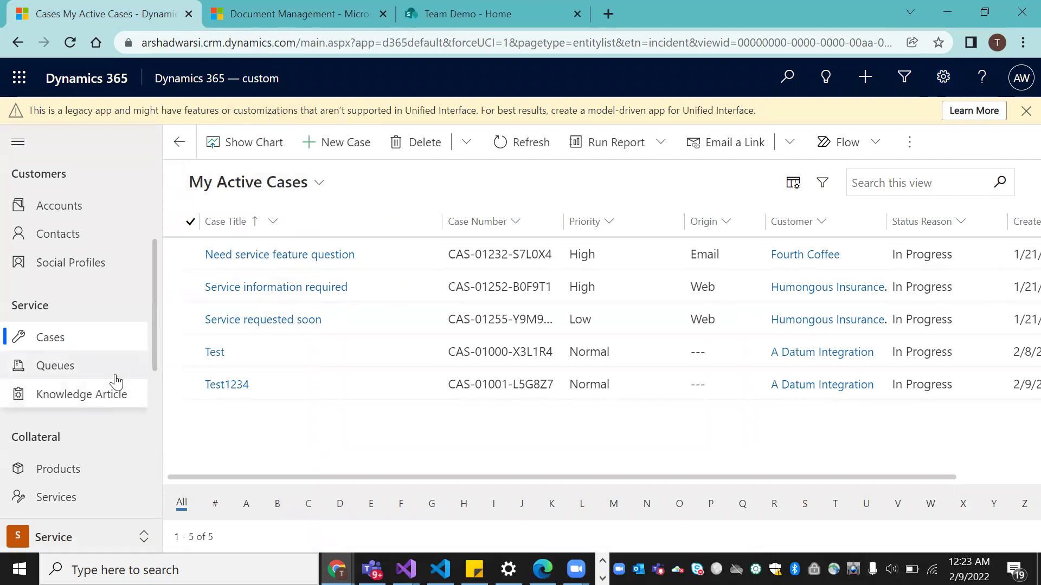
left_click(337, 143)
left_click(383, 299)
type("T")
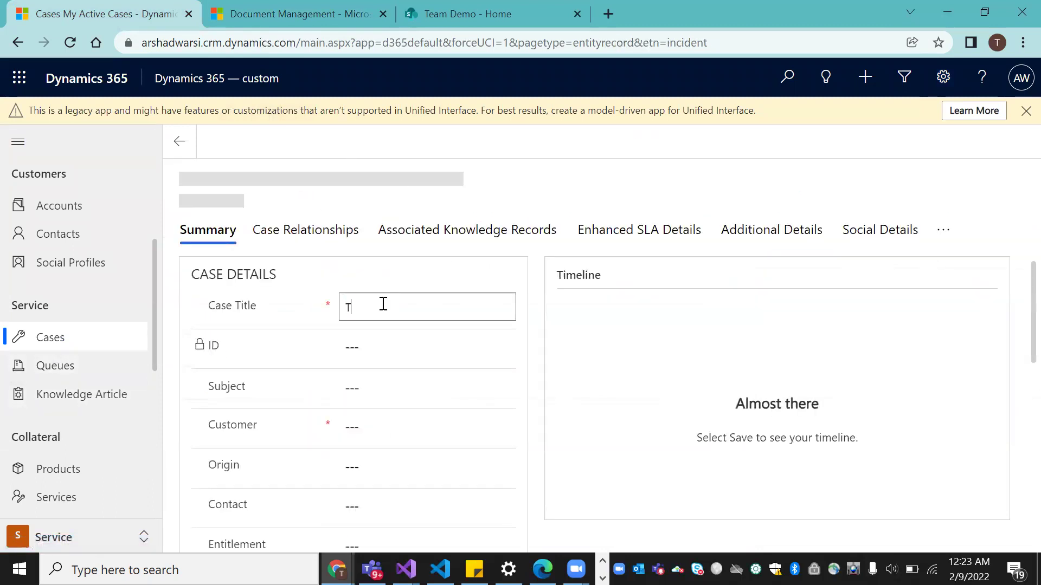
type("est678")
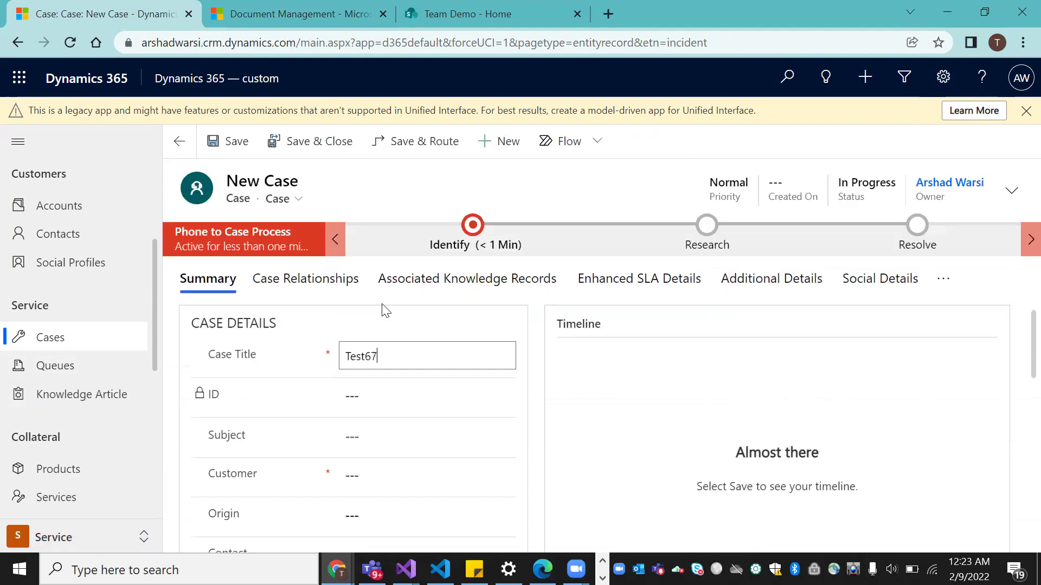
Set A Datum Integration as the customer and save the case.
left_click(390, 487)
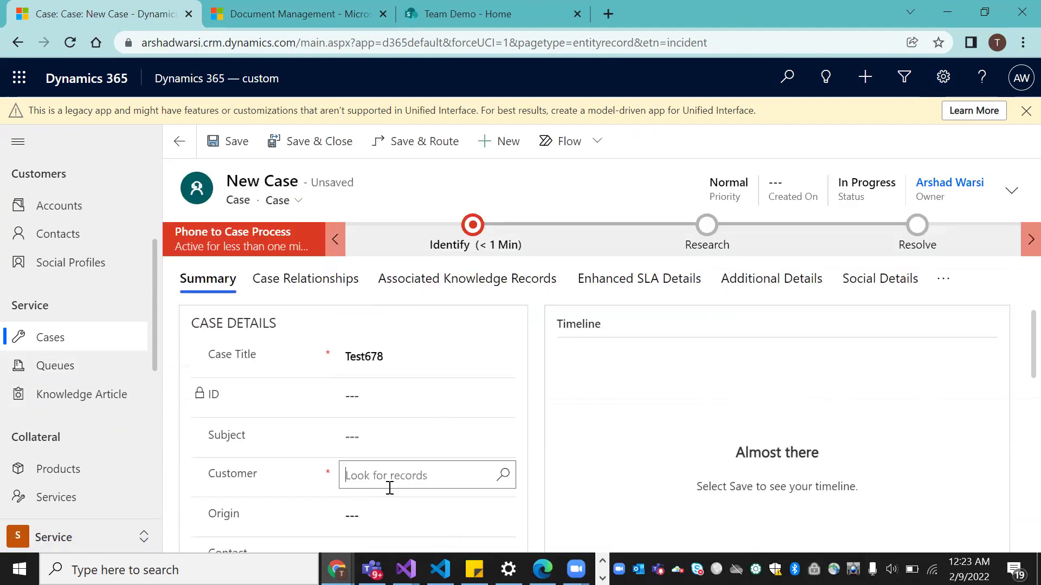
left_click(502, 476)
left_click(459, 372)
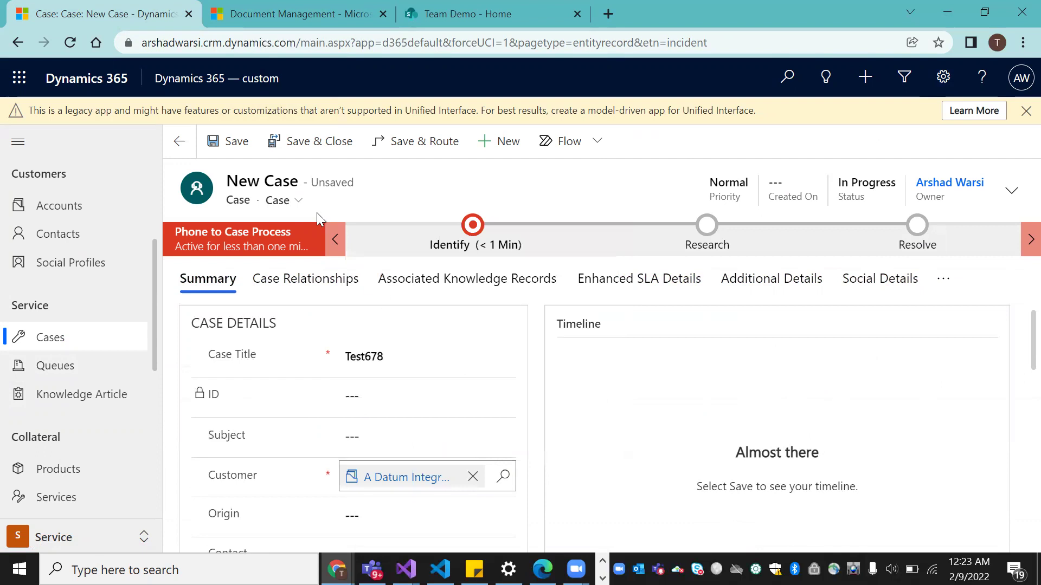
left_click(228, 141)
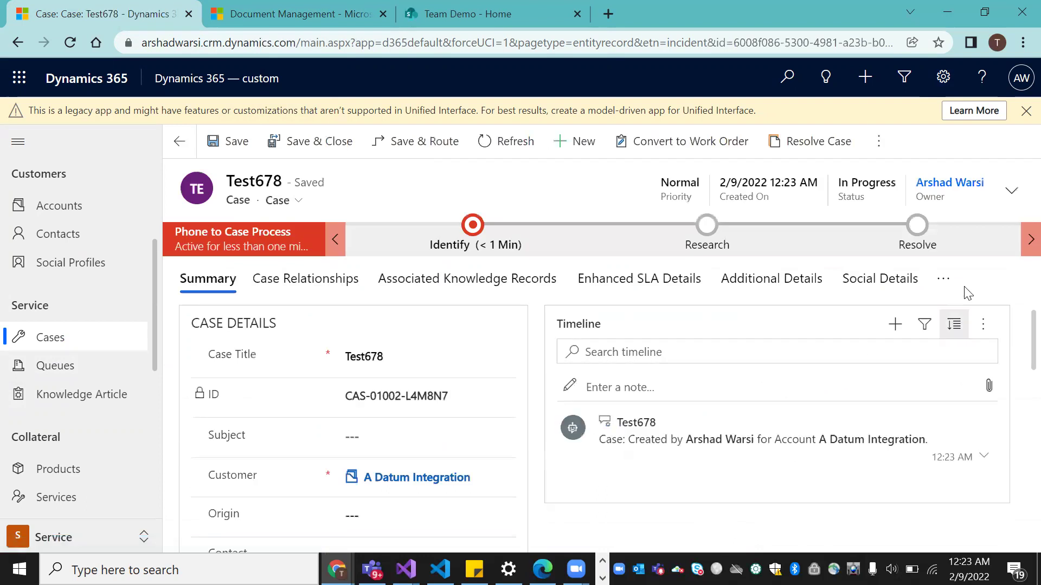
left_click(942, 288)
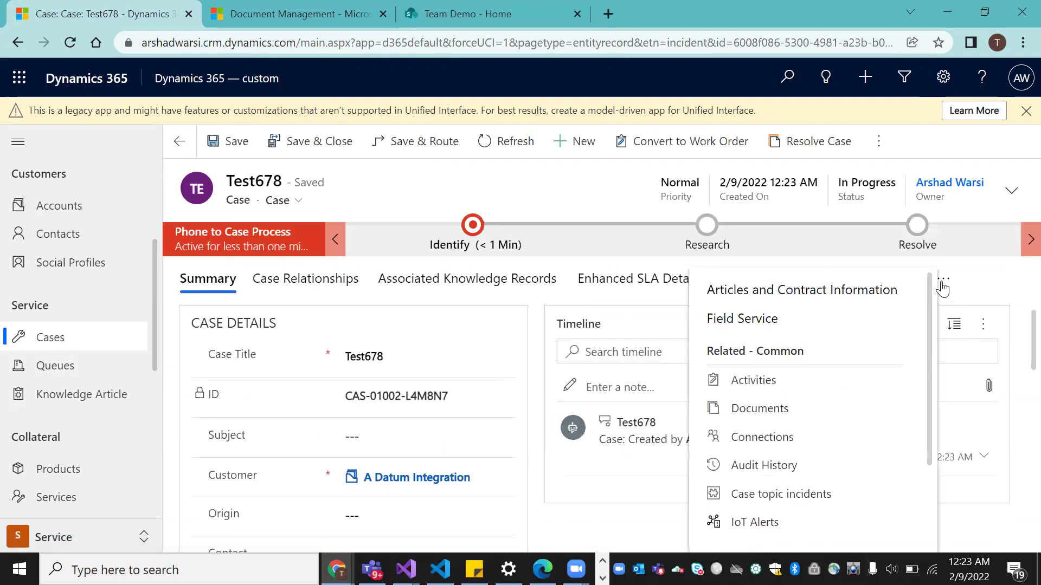
Upload backup file.txt from the case's Documents tab to Default Site 1.
left_click(772, 409)
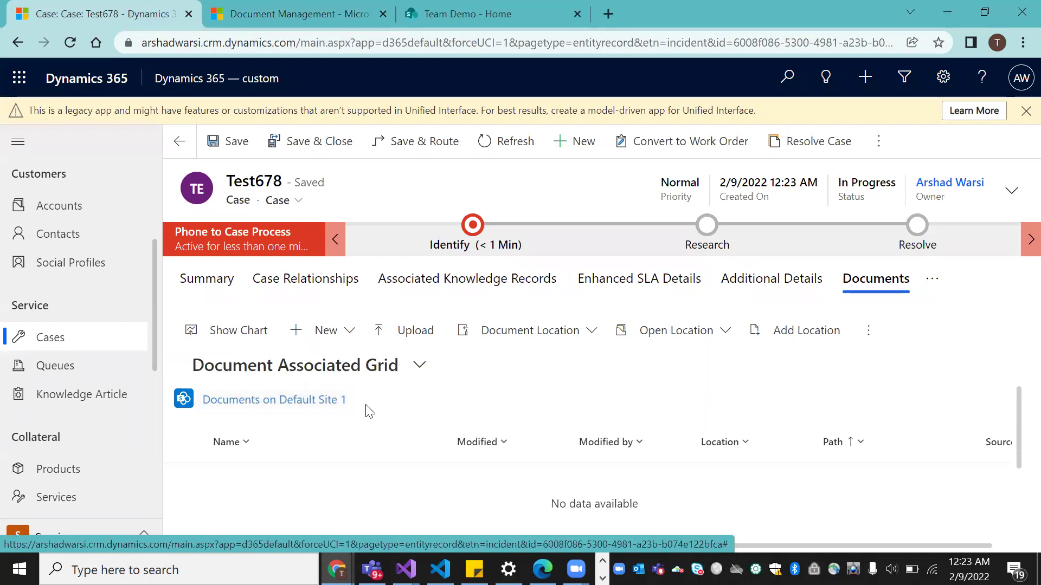
left_click(415, 329)
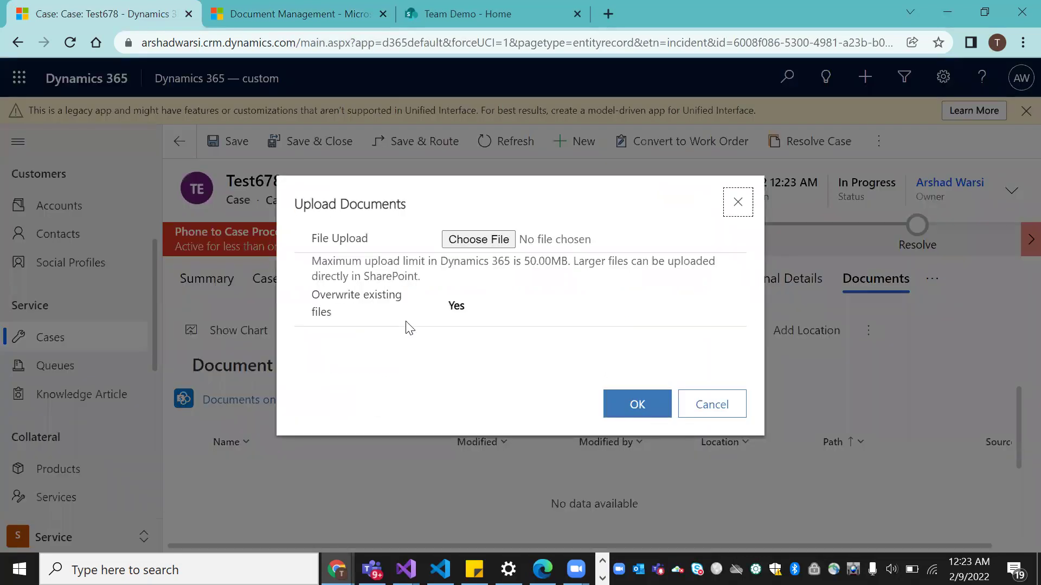
left_click(480, 241)
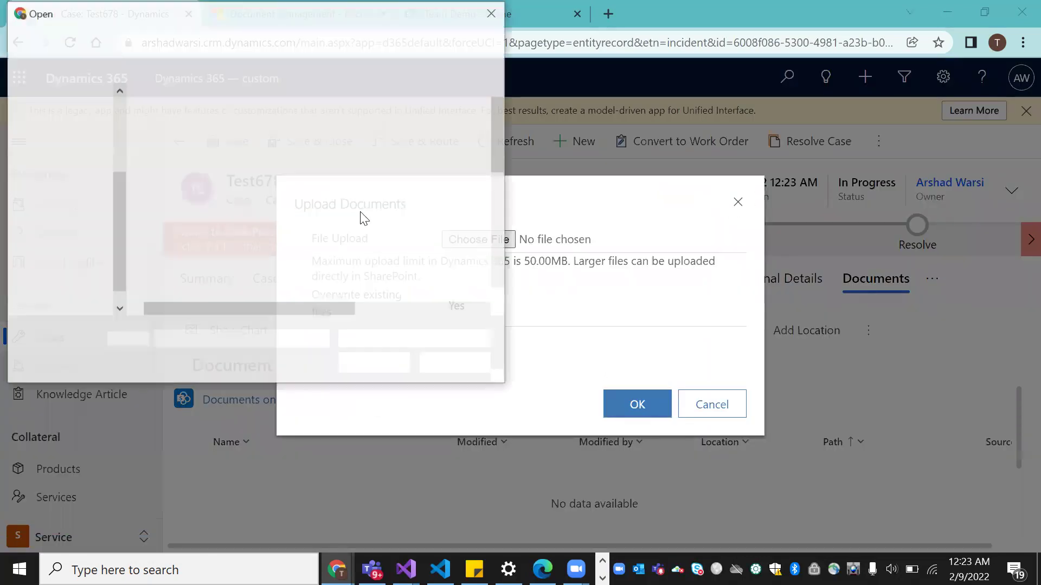
left_click(190, 206)
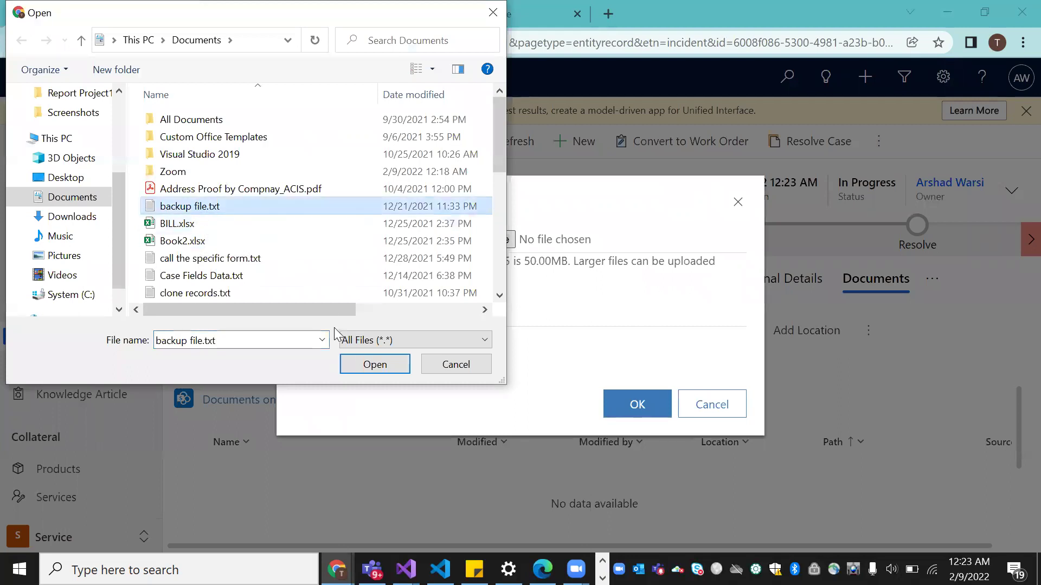
left_click(374, 363)
left_click(631, 410)
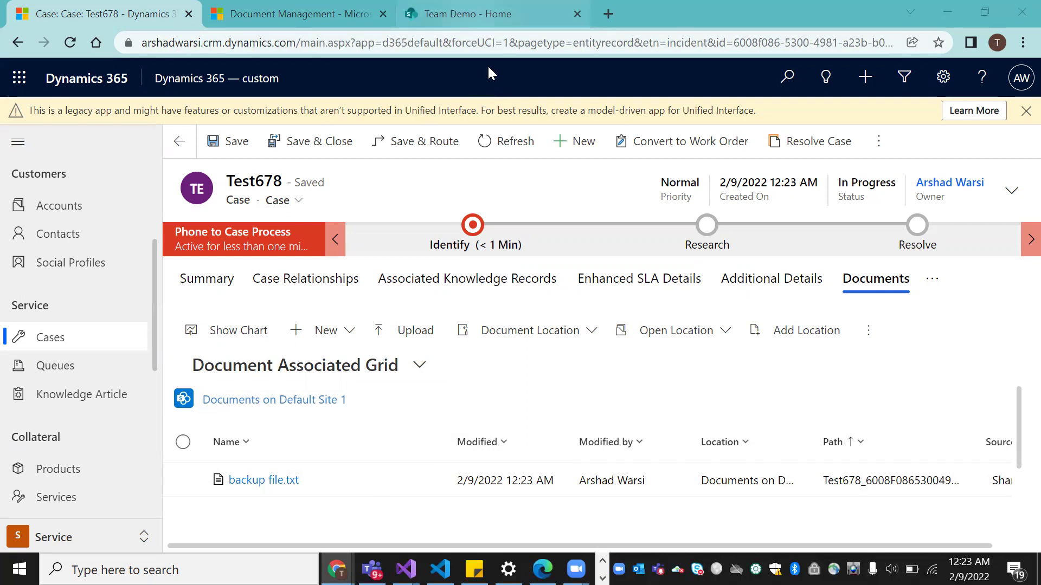
Confirm backup file.txt in Team Demo's Case library Test678 folder, then return to the case.
left_click(454, 27)
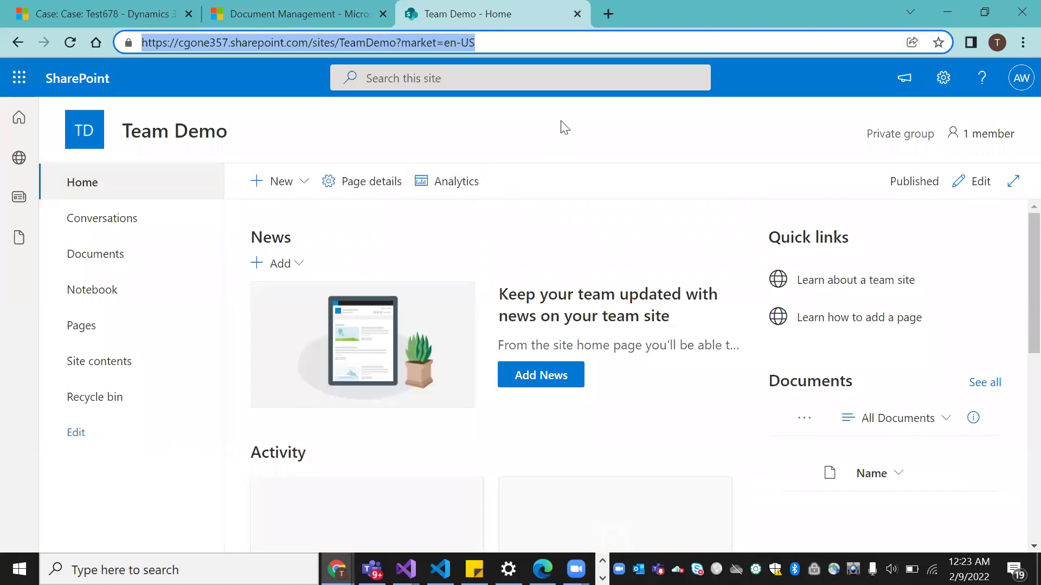
left_click(130, 365)
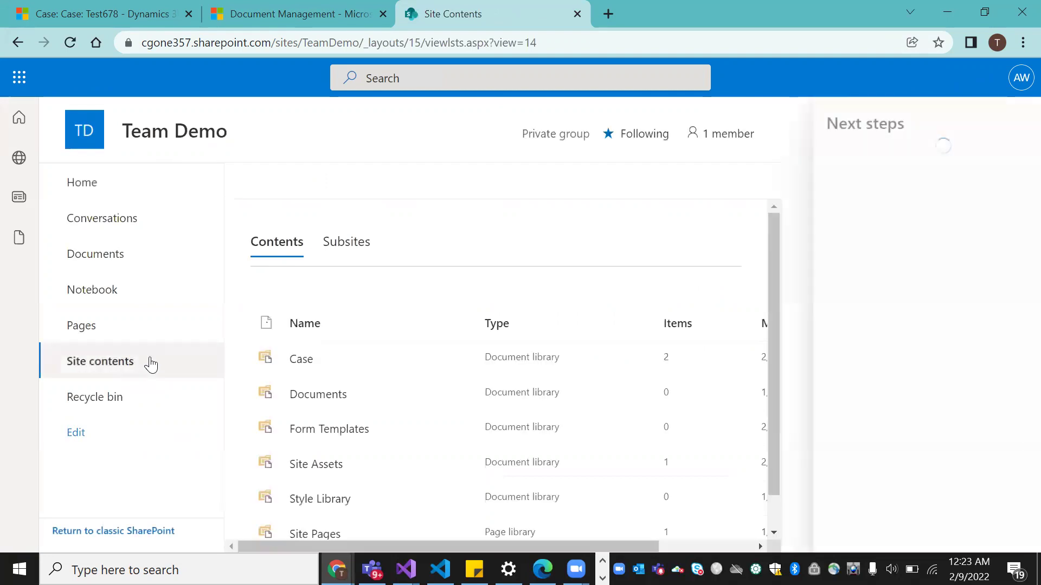
left_click(299, 366)
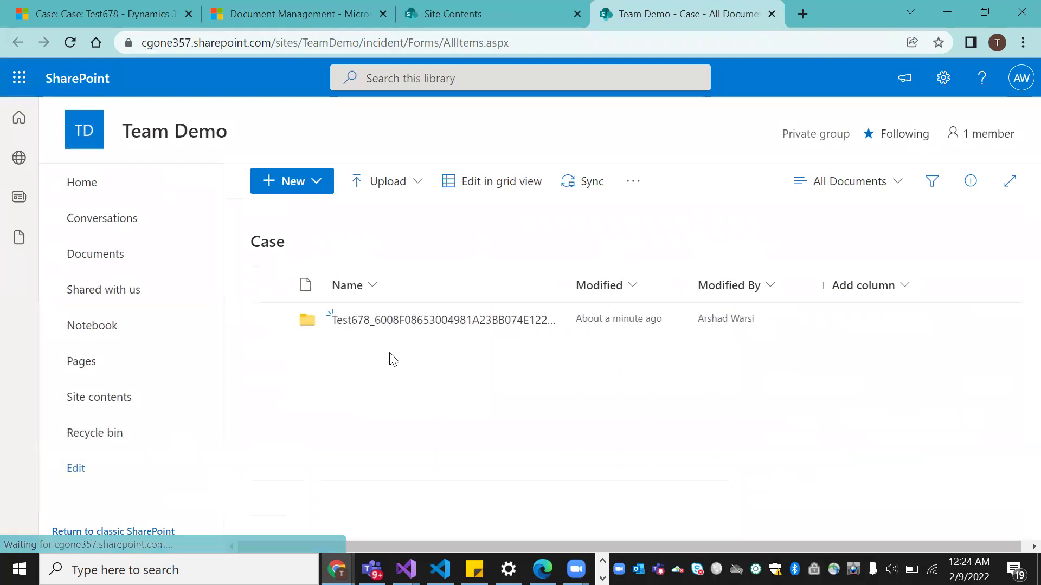
left_click(420, 321)
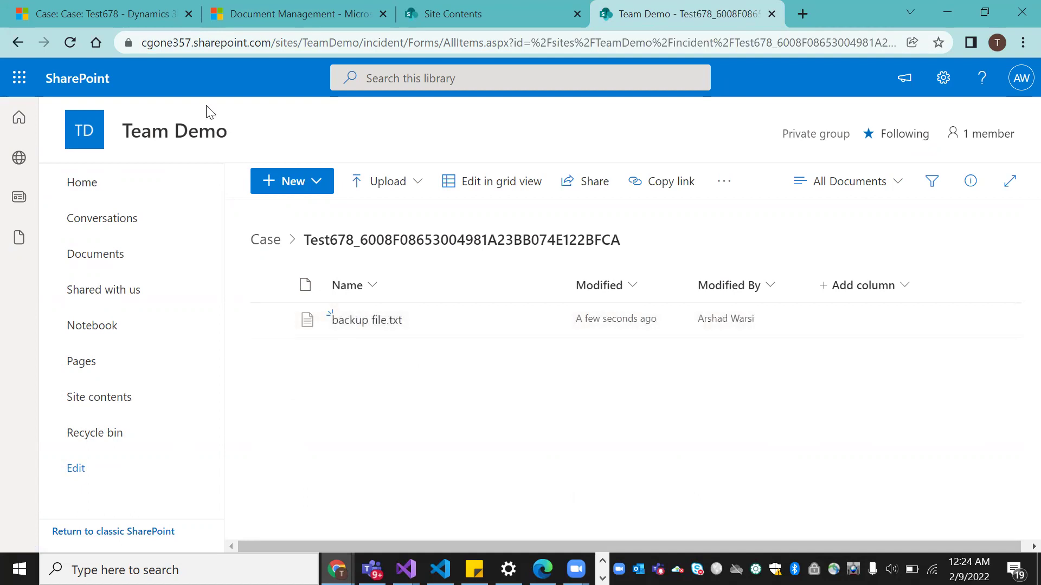
left_click(112, 15)
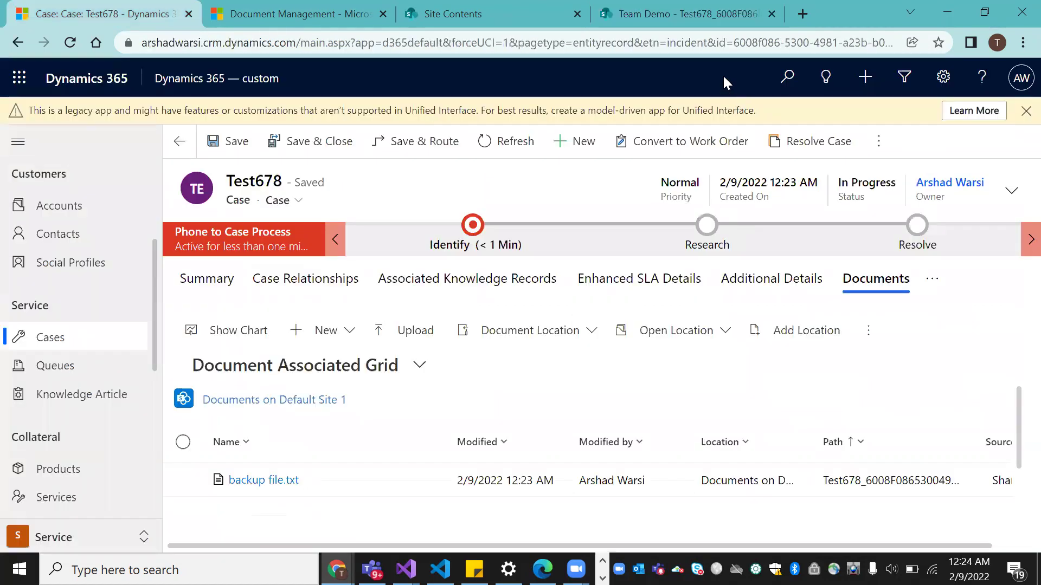
Highlight the Test678 case's GUID at the end of the address bar URL.
left_click_drag(734, 42, 968, 56)
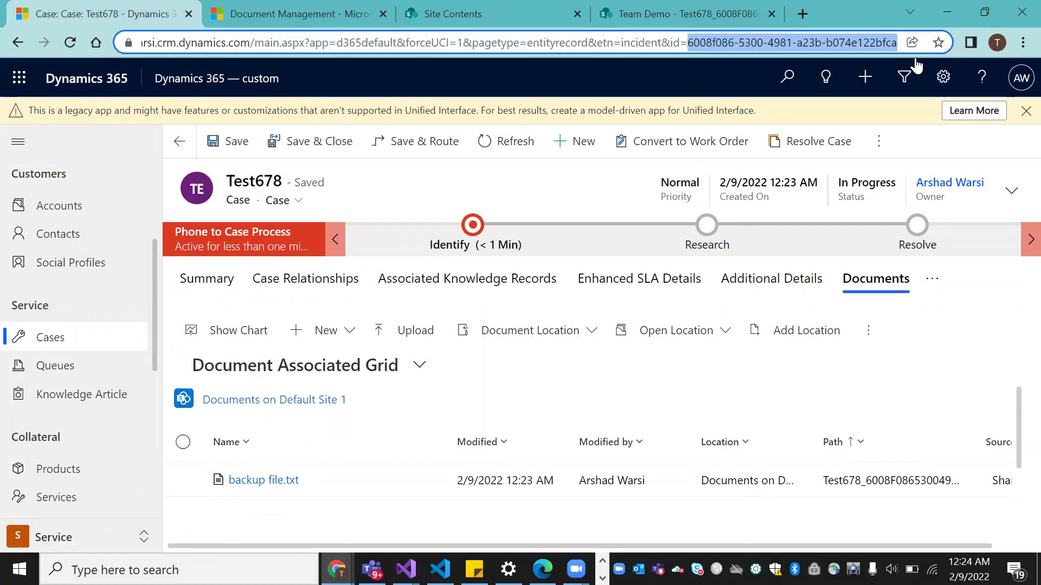